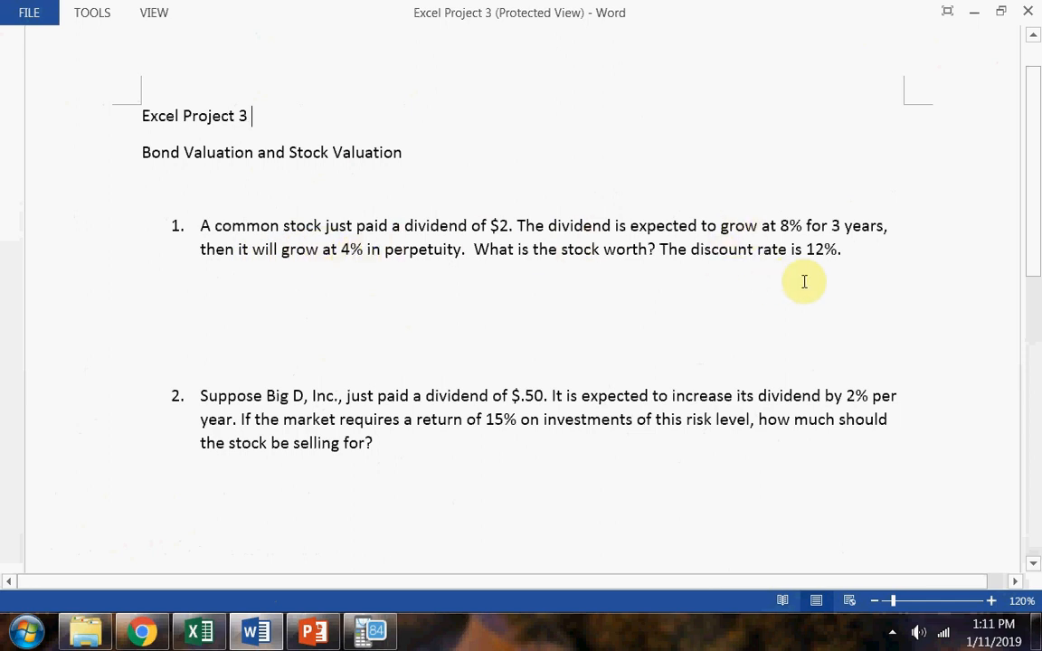
Switch to Excel and enter a centred Year header in A1 and a Dividend header in B1.
{"action": "left_click", "coordinate": [199, 632]}
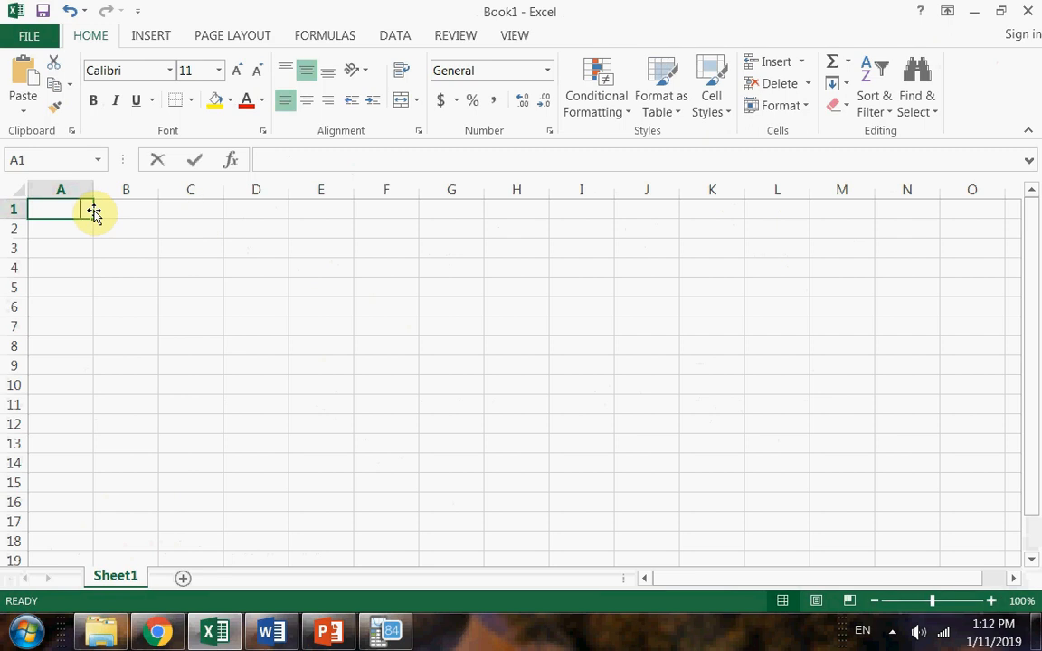
{"action": "type", "text": "Year"}
{"action": "key", "text": "Return"}
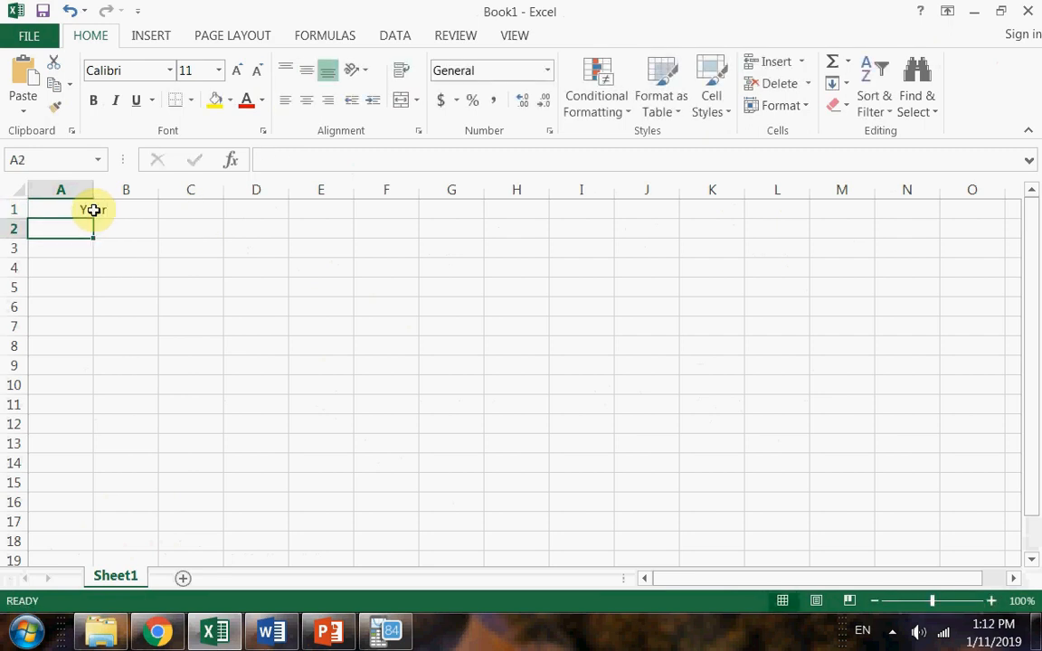
{"action": "left_click", "coordinate": [86, 207]}
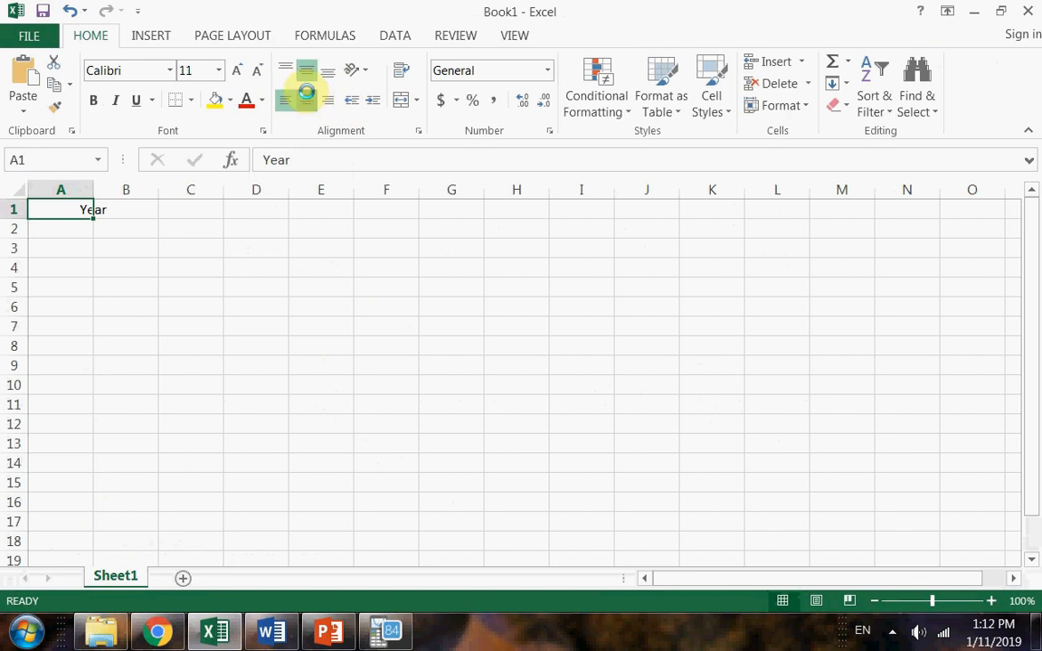
{"action": "left_click", "coordinate": [306, 101]}
{"action": "left_click", "coordinate": [118, 212]}
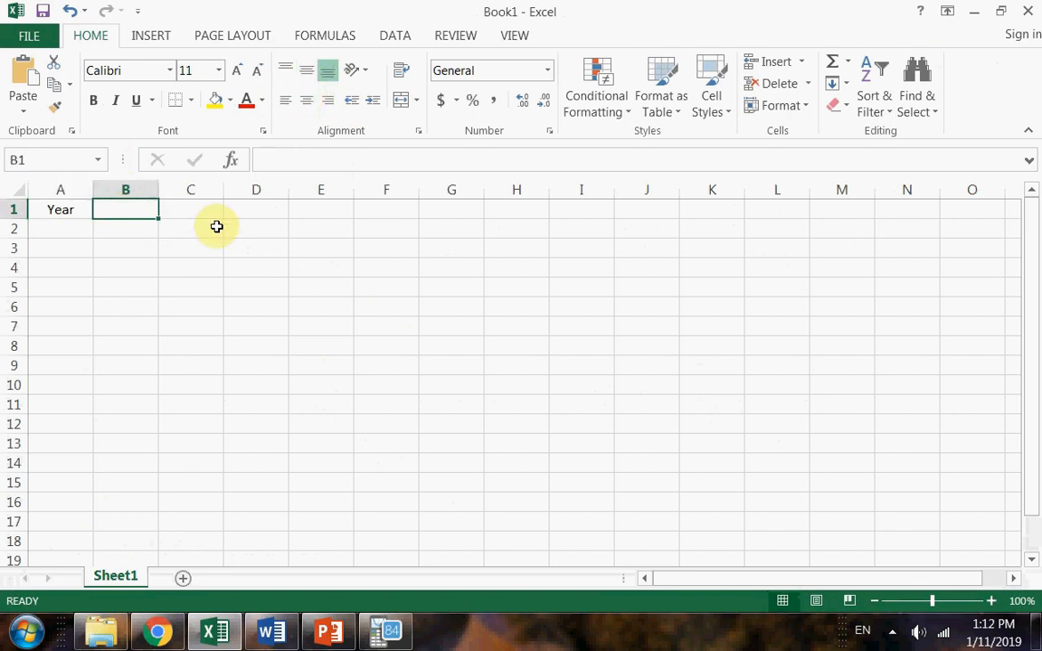
{"action": "type", "text": "Dividend"}
{"action": "key", "text": "Return"}
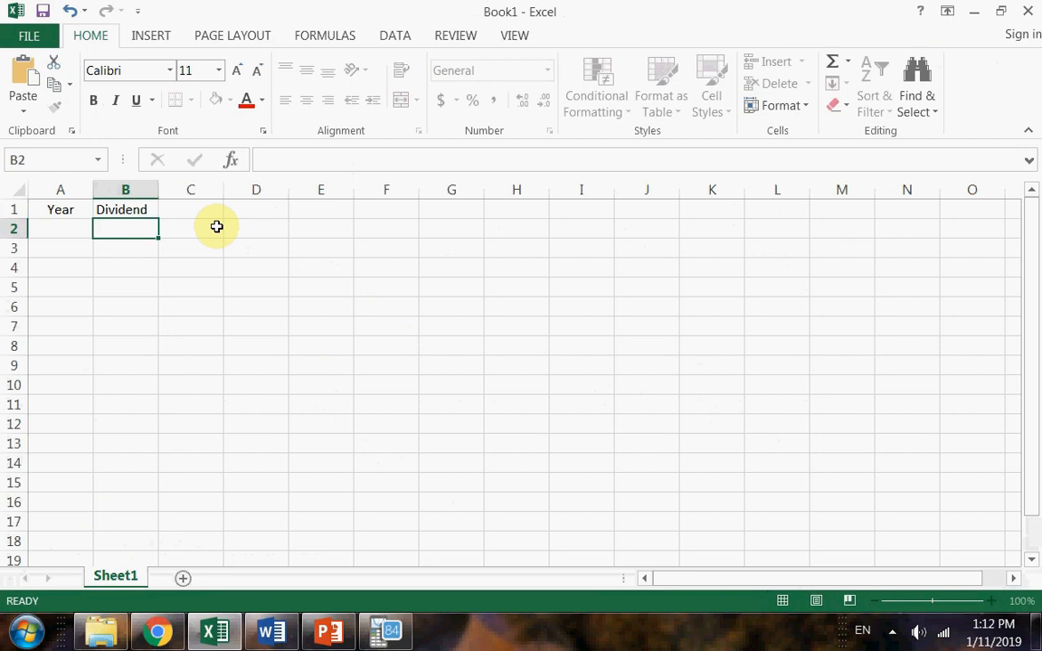
List years 1, 2 and 3 under the Year header in A2:A4.
{"action": "left_click", "coordinate": [77, 228]}
{"action": "type", "text": "1"}
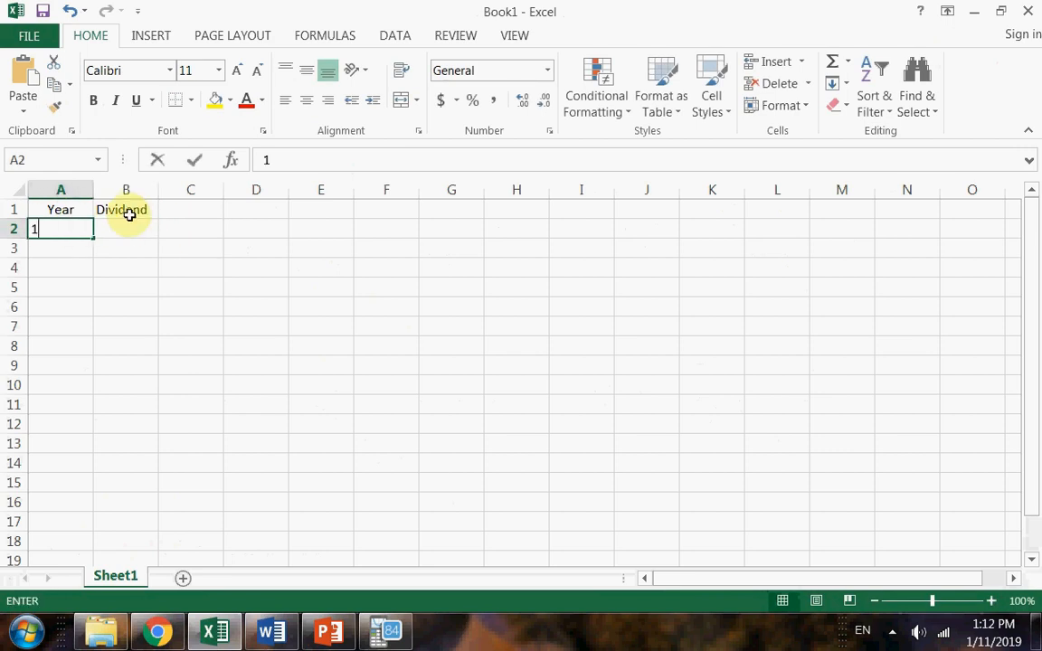
{"action": "key", "text": "Return"}
{"action": "type", "text": "2"}
{"action": "key", "text": "Return"}
{"action": "type", "text": "3"}
{"action": "key", "text": "Return"}
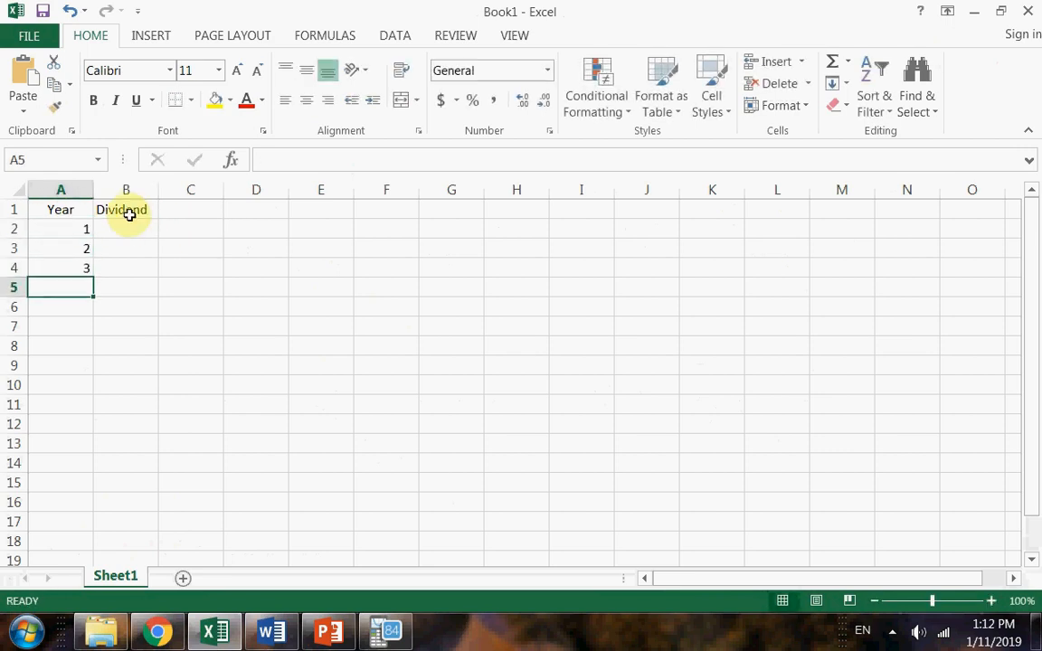
Recheck problem 1 in Word, and fill the Excel year series down column A to year 386 in row 387.
{"action": "key", "text": "alt+Tab"}
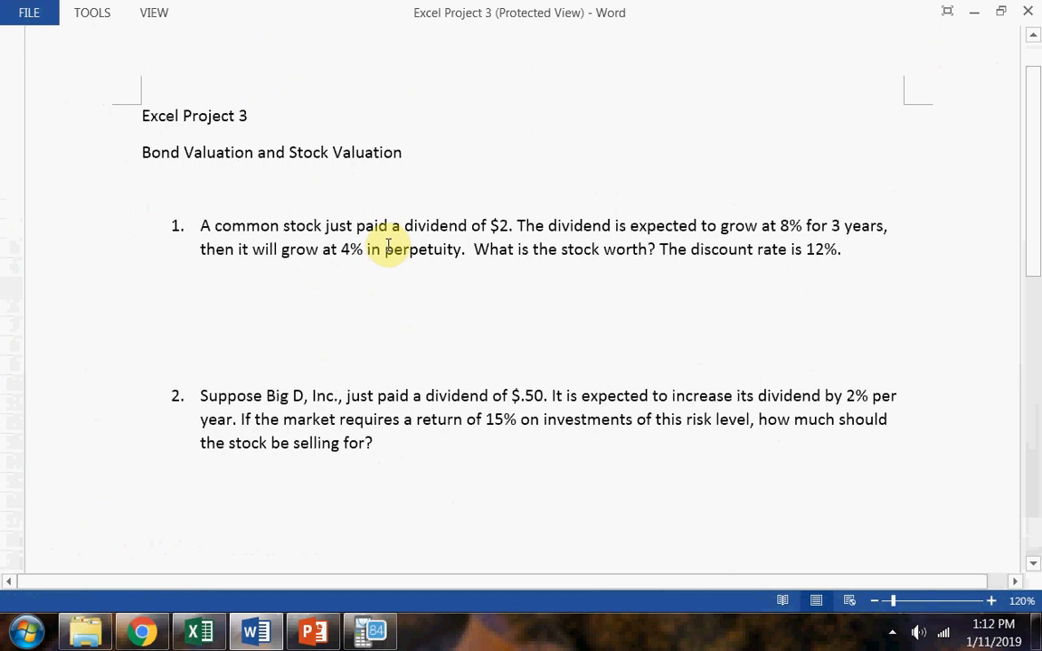
{"action": "key", "text": "alt+Tab"}
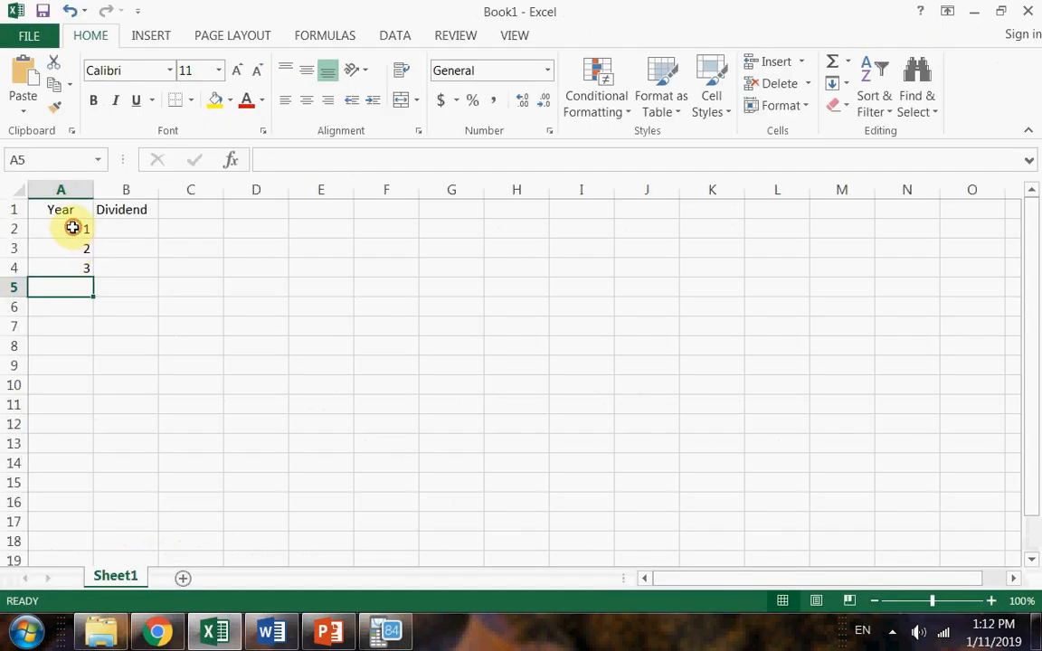
{"action": "left_click_drag", "start_coordinate": [77, 228], "coordinate": [90, 530]}
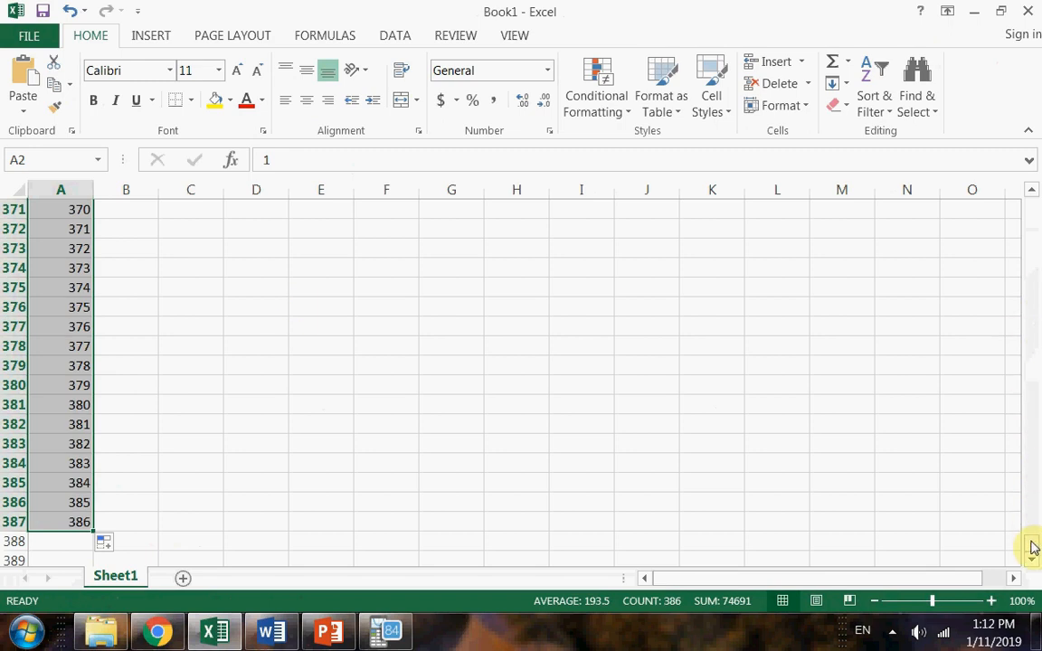
{"action": "left_click_drag", "start_coordinate": [1032, 548], "coordinate": [1030, 193]}
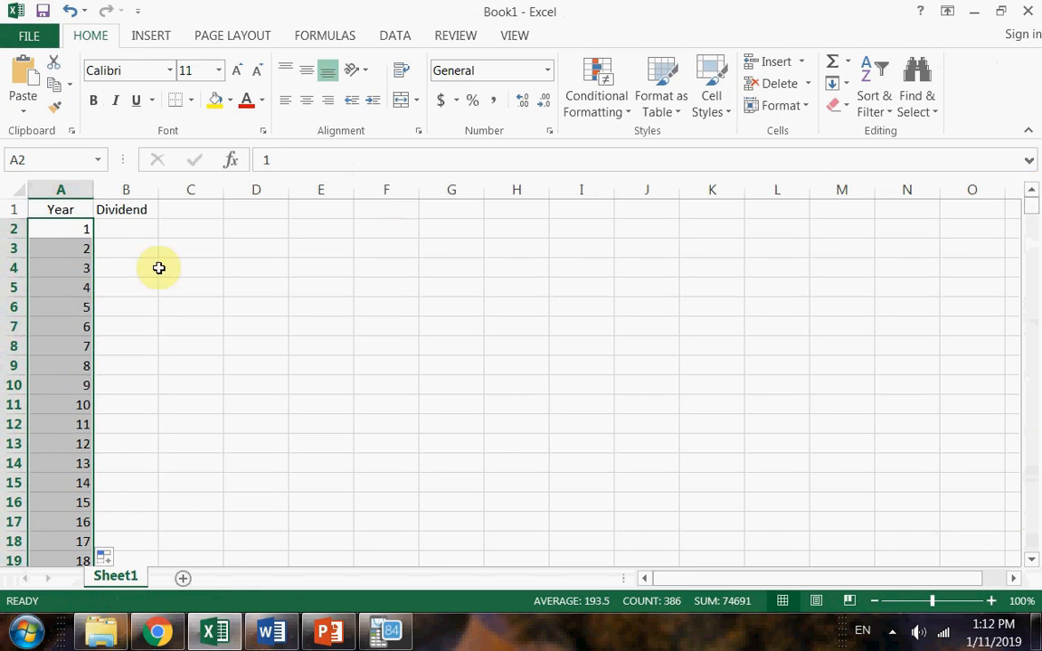
Switch to the Word document and highlight "stock just paid" and the $2 dividend in problem 1.
{"action": "left_click", "coordinate": [101, 228]}
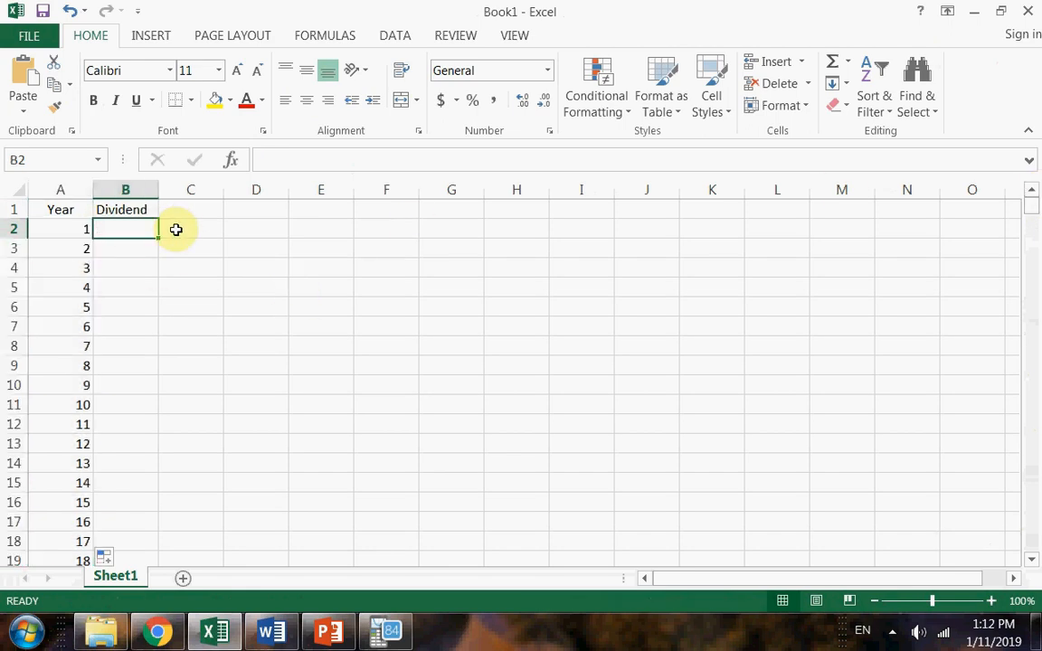
{"action": "key", "text": "alt+Tab"}
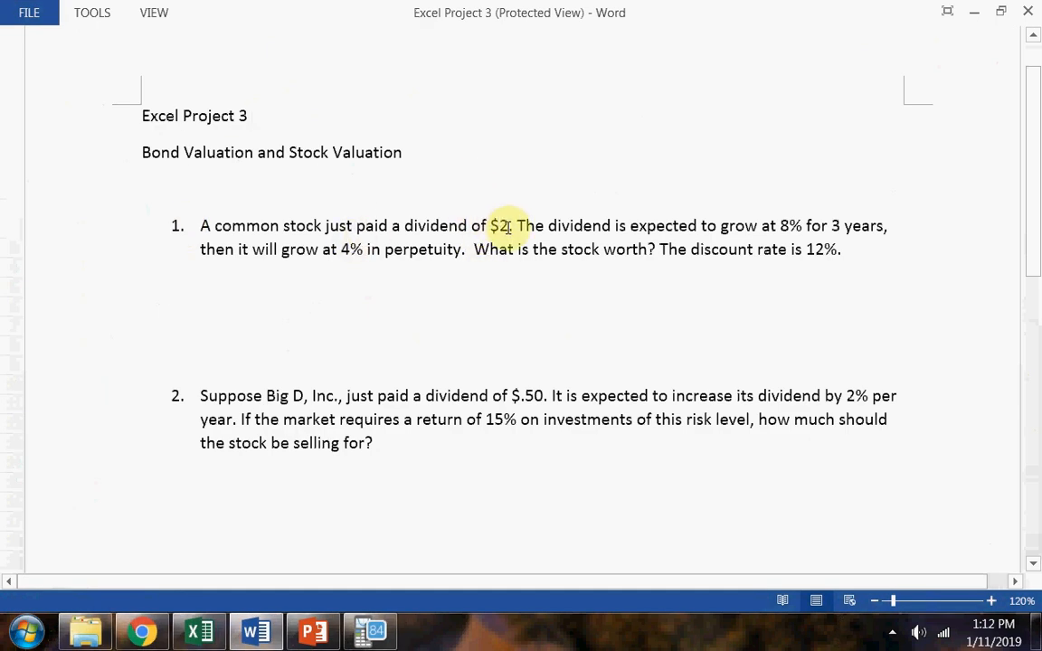
{"action": "left_click_drag", "start_coordinate": [321, 226], "coordinate": [380, 229]}
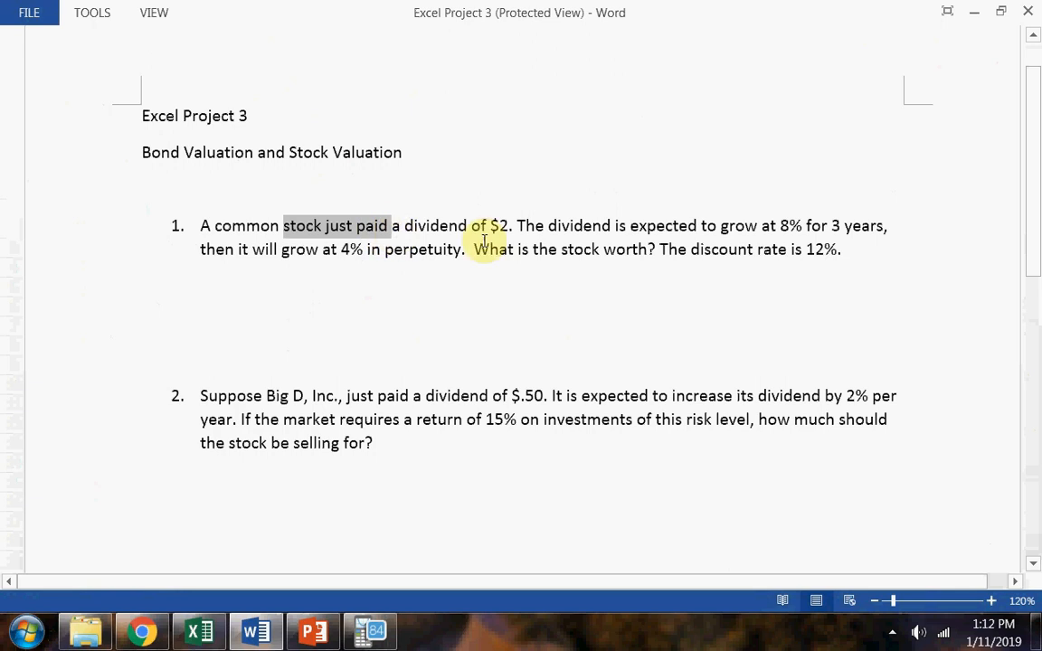
{"action": "left_click_drag", "start_coordinate": [509, 226], "coordinate": [494, 224]}
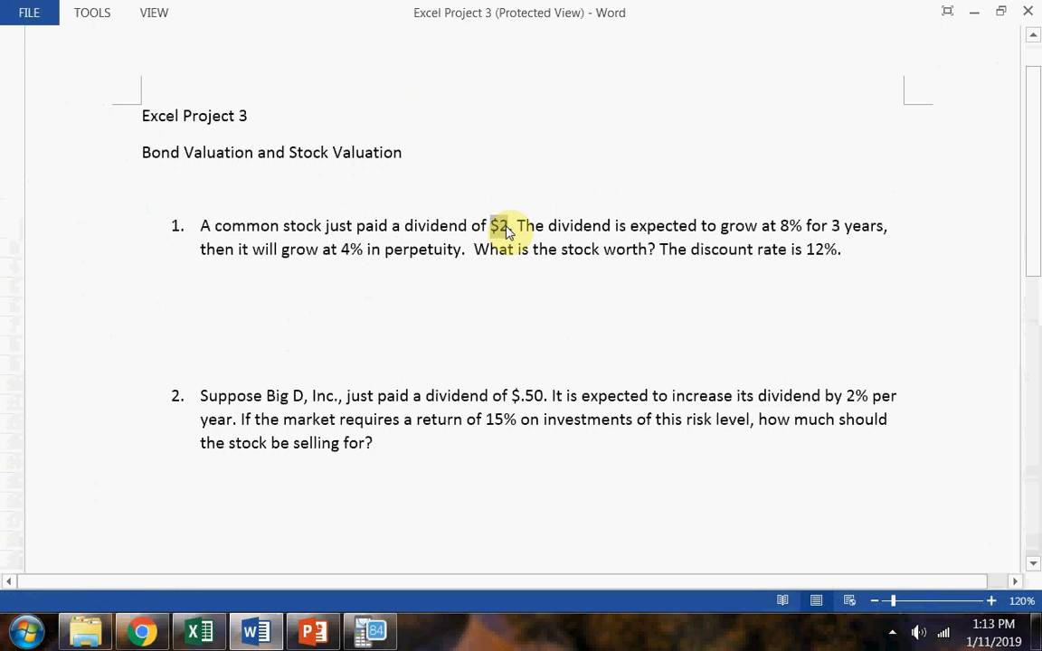
Return to Excel and calculate the year 1 dividend in B2 with =2*(1+8%).
{"action": "key", "text": "alt+Tab"}
{"action": "left_click", "coordinate": [135, 225]}
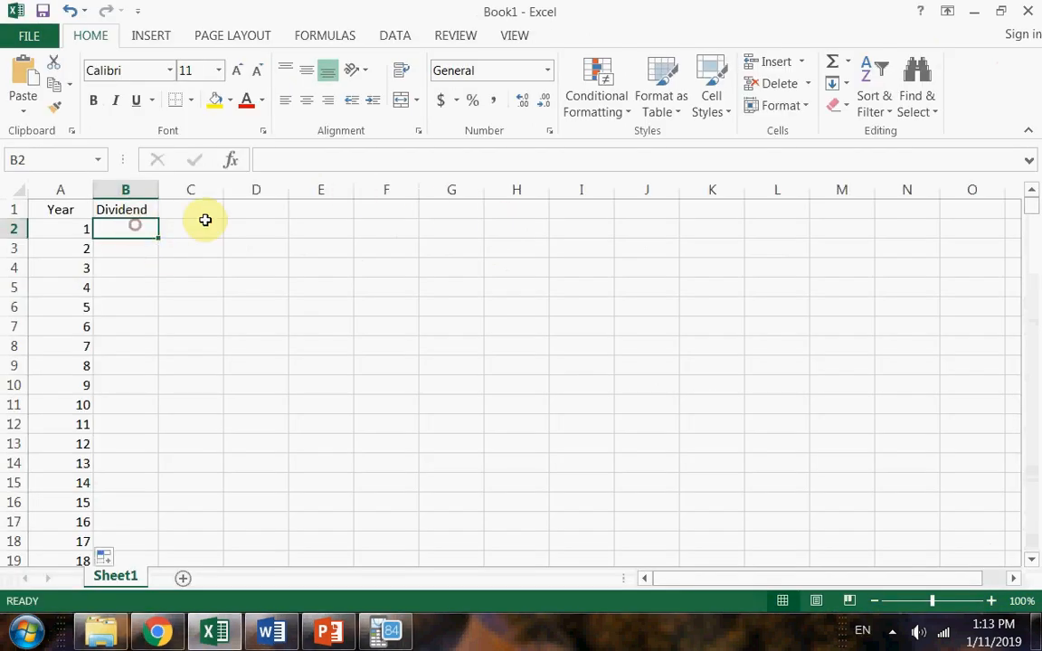
{"action": "left_click", "coordinate": [224, 215]}
{"action": "left_click", "coordinate": [135, 243]}
{"action": "left_click", "coordinate": [139, 223]}
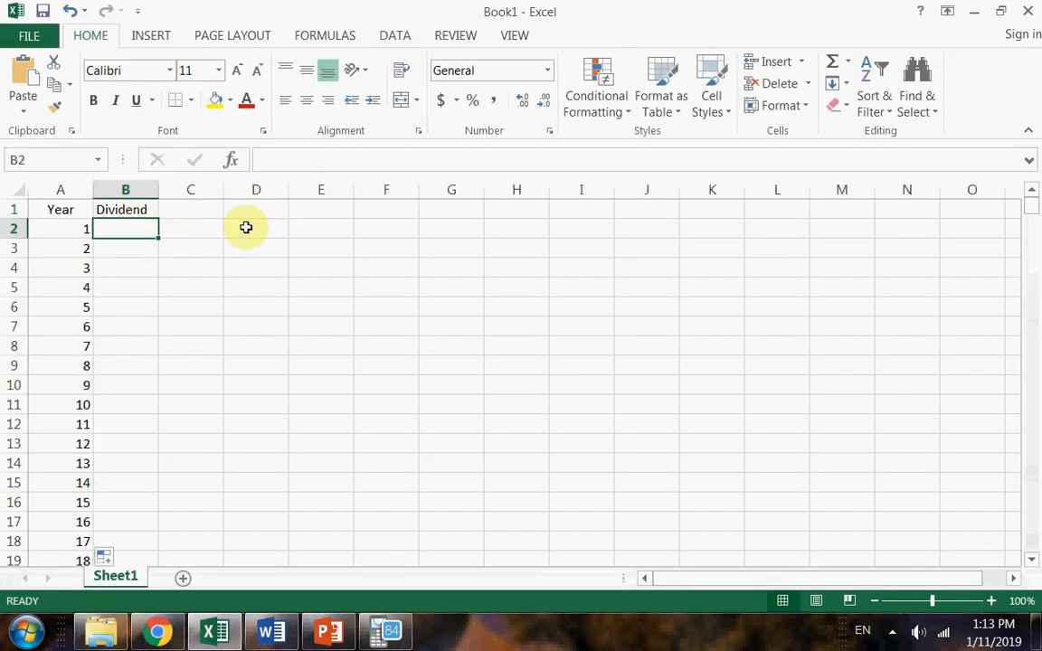
{"action": "type", "text": "="}
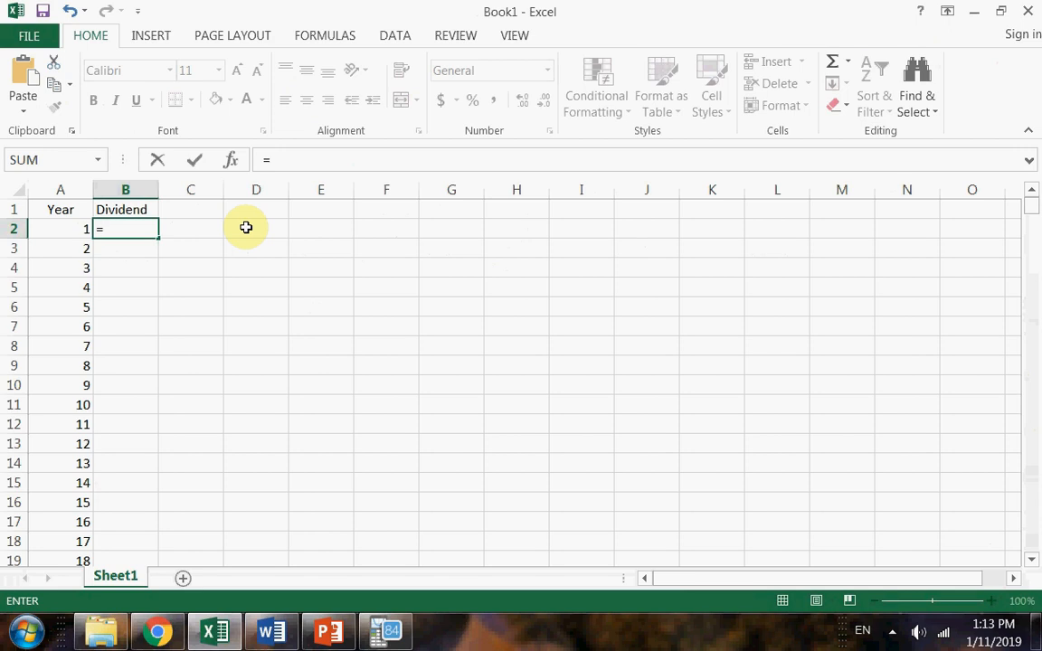
{"action": "type", "text": "2*(1+8"}
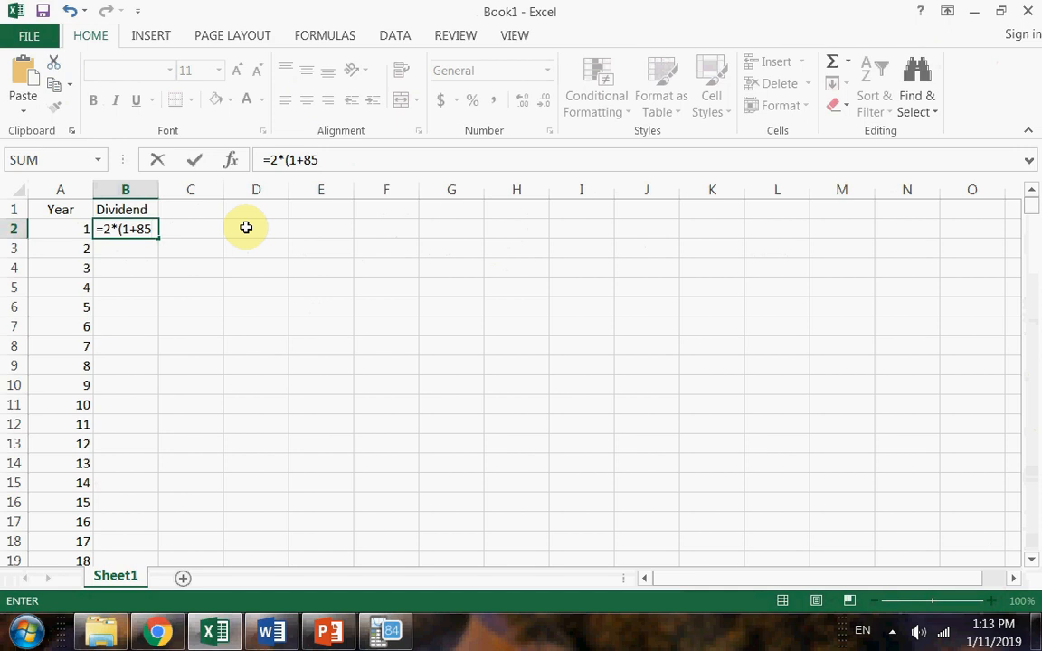
{"action": "type", "text": "%)"}
{"action": "key", "text": "Return"}
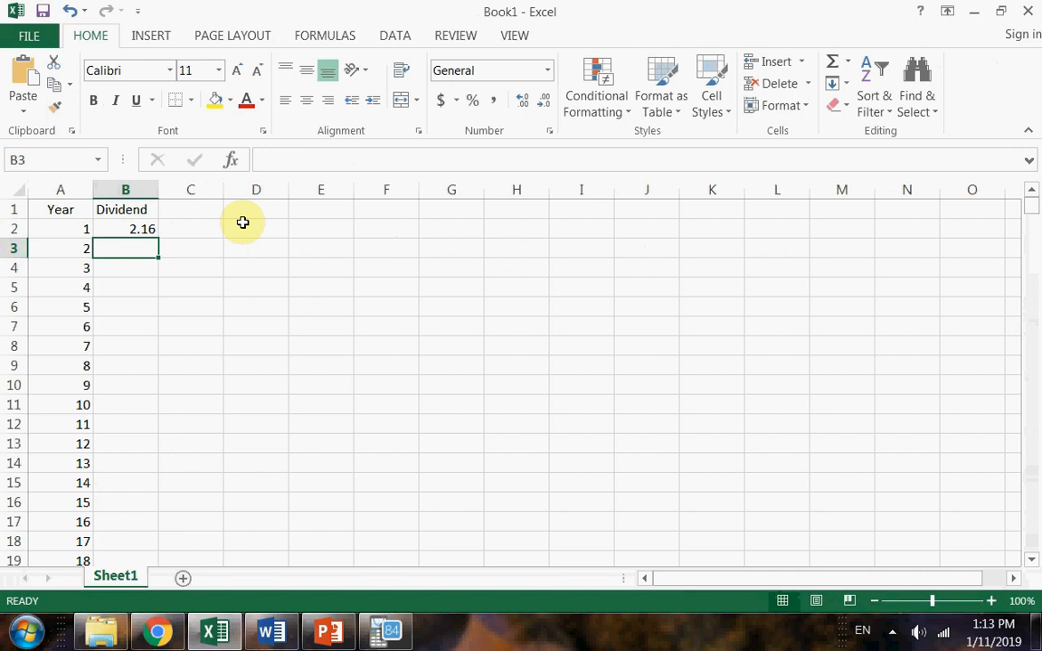
Calculate the year 2 dividend in B3 with =B2*(1+8%).
{"action": "type", "text": "="}
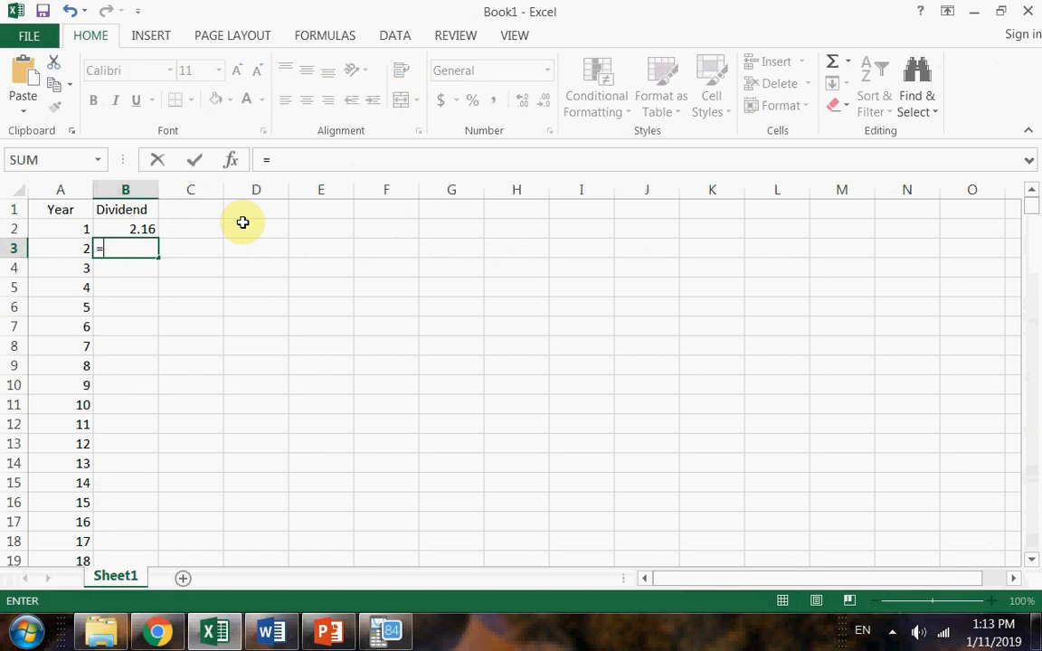
{"action": "left_click", "coordinate": [145, 229]}
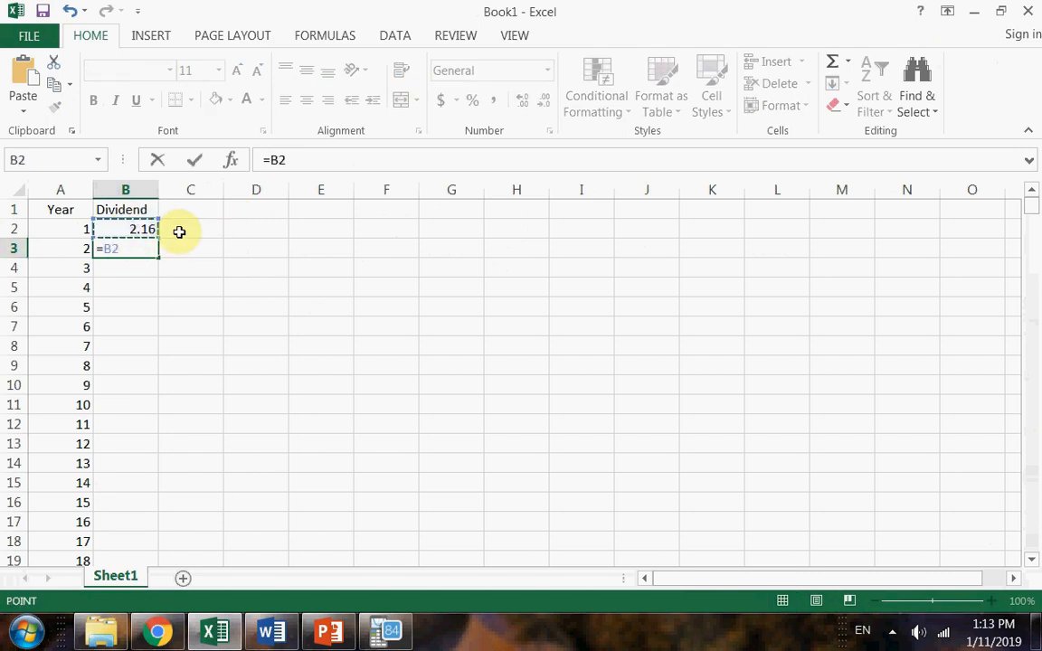
{"action": "type", "text": "*"}
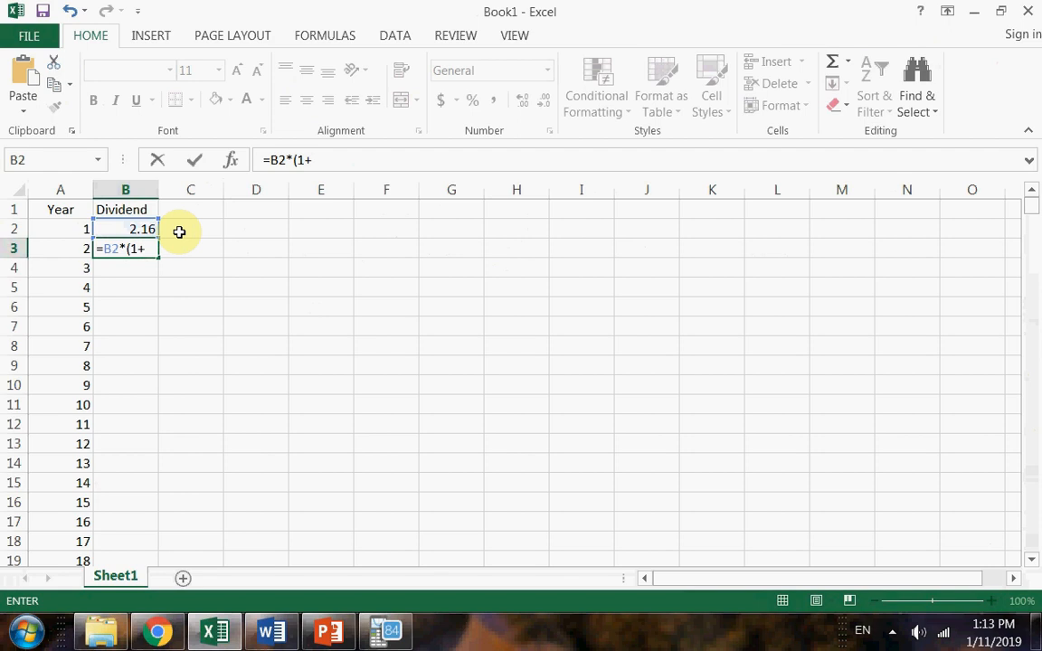
{"action": "type", "text": "(1+8%)"}
{"action": "key", "text": "Return"}
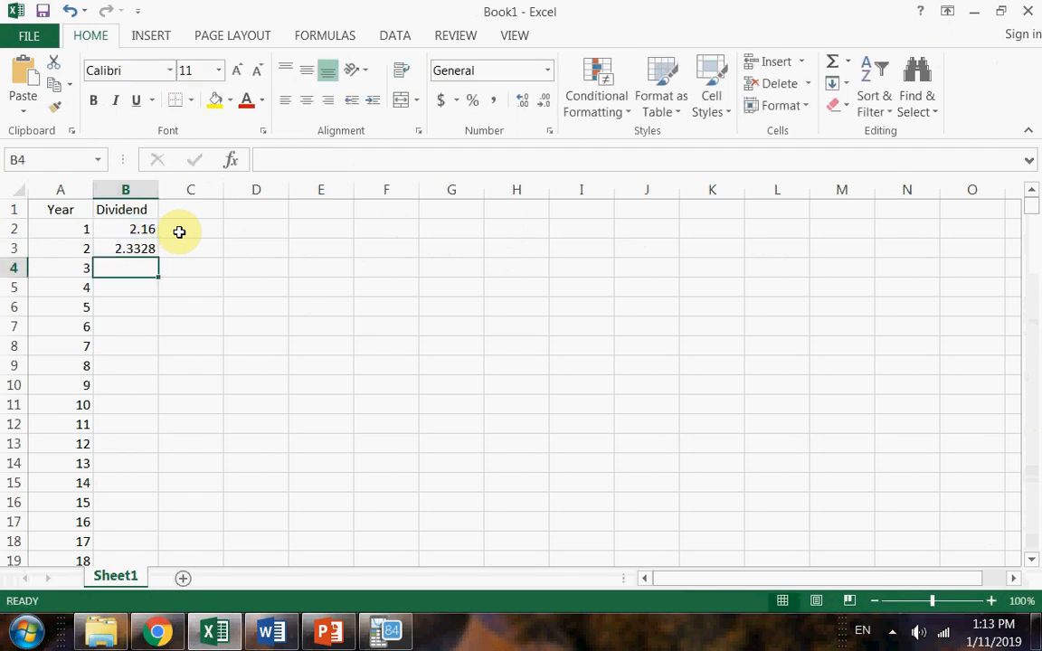
Show B3 with two decimal places and fill its formula down to B4, checking the copied formula.
{"action": "left_click", "coordinate": [133, 246]}
{"action": "left_click", "coordinate": [546, 105]}
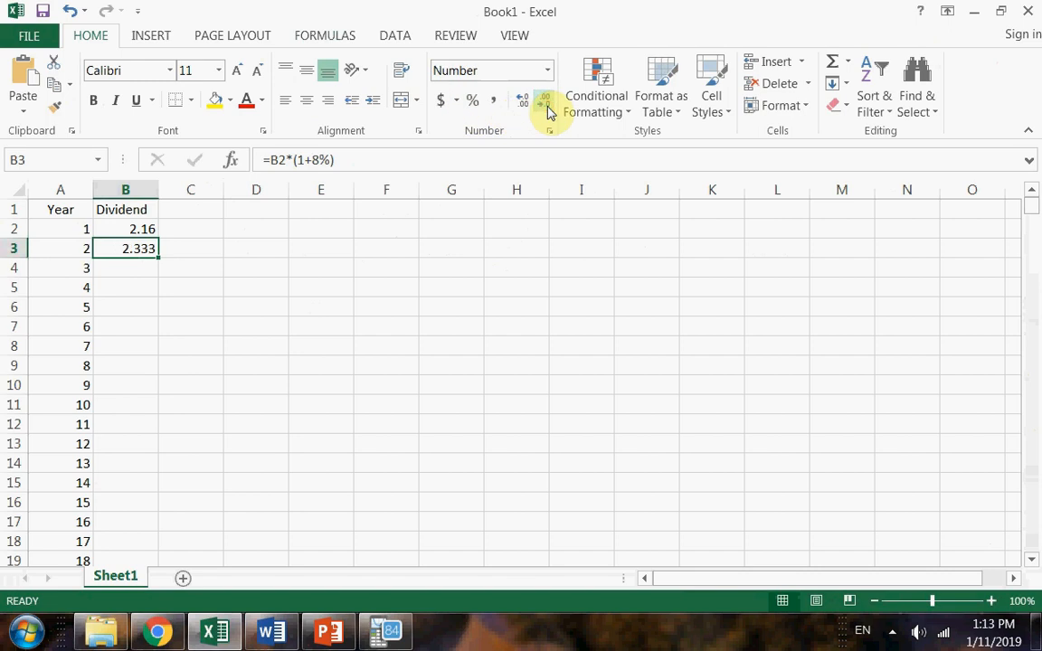
{"action": "left_click", "coordinate": [546, 105]}
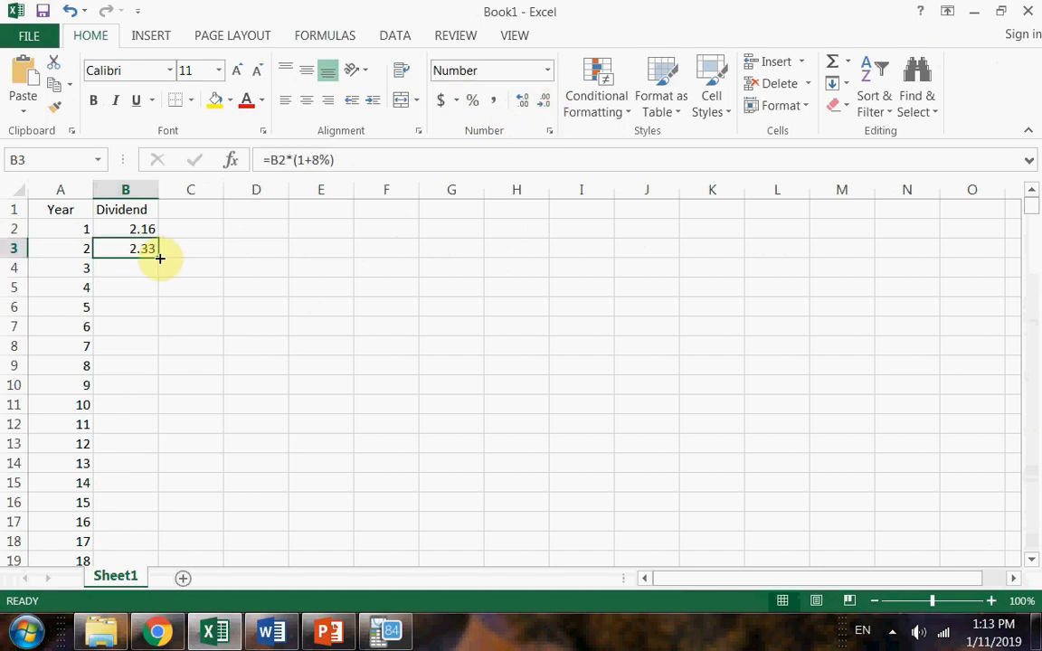
{"action": "left_click_drag", "start_coordinate": [158, 257], "coordinate": [158, 271]}
{"action": "double_click", "coordinate": [134, 269]}
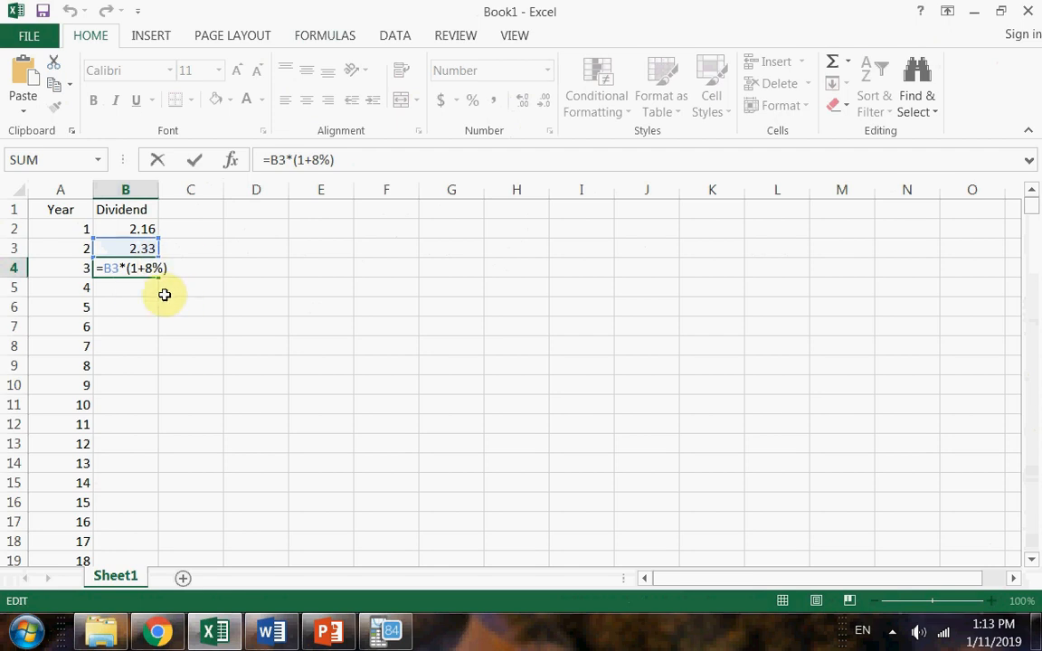
{"action": "key", "text": "Return"}
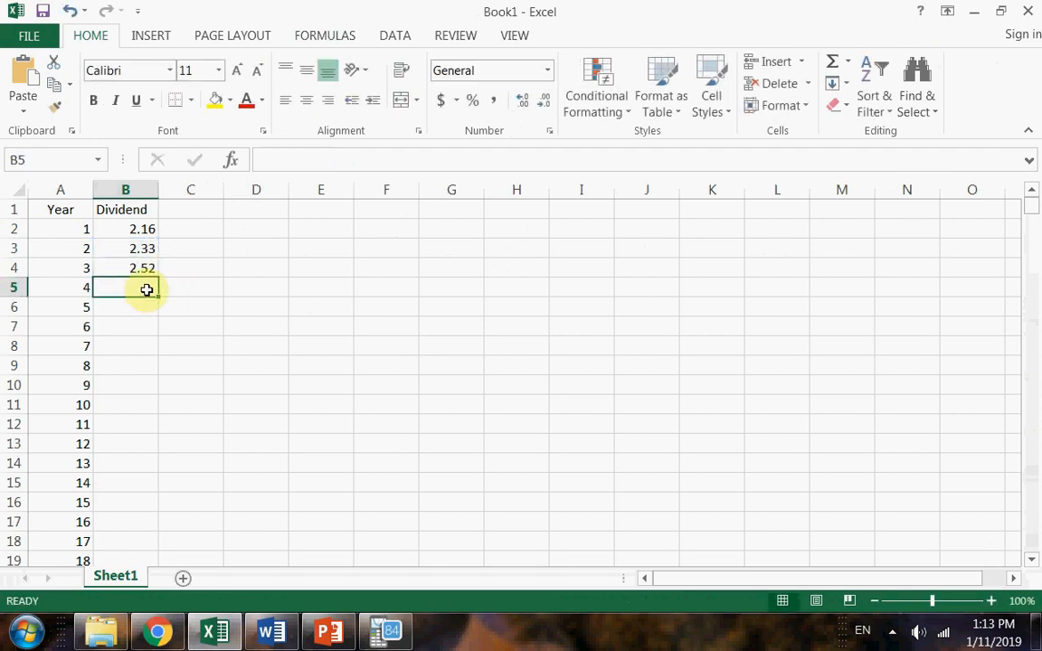
Check the perpetual growth rate in the Word problem and calculate the year 4 dividend in Excel's B5 with =B4*1.04.
{"action": "key", "text": "alt+Tab"}
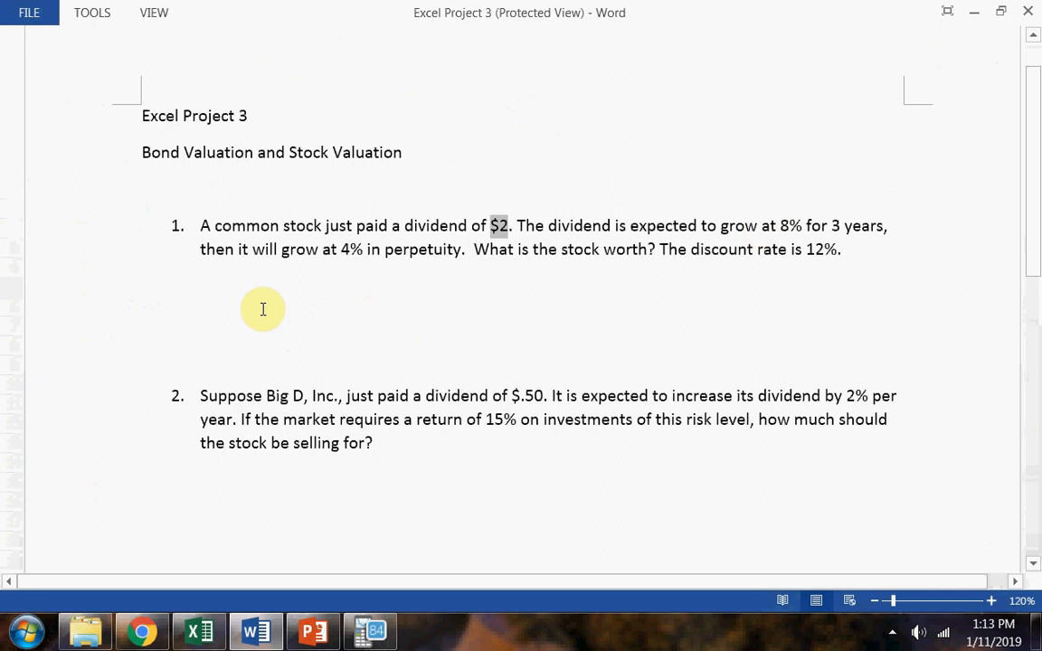
{"action": "key", "text": "alt+Tab"}
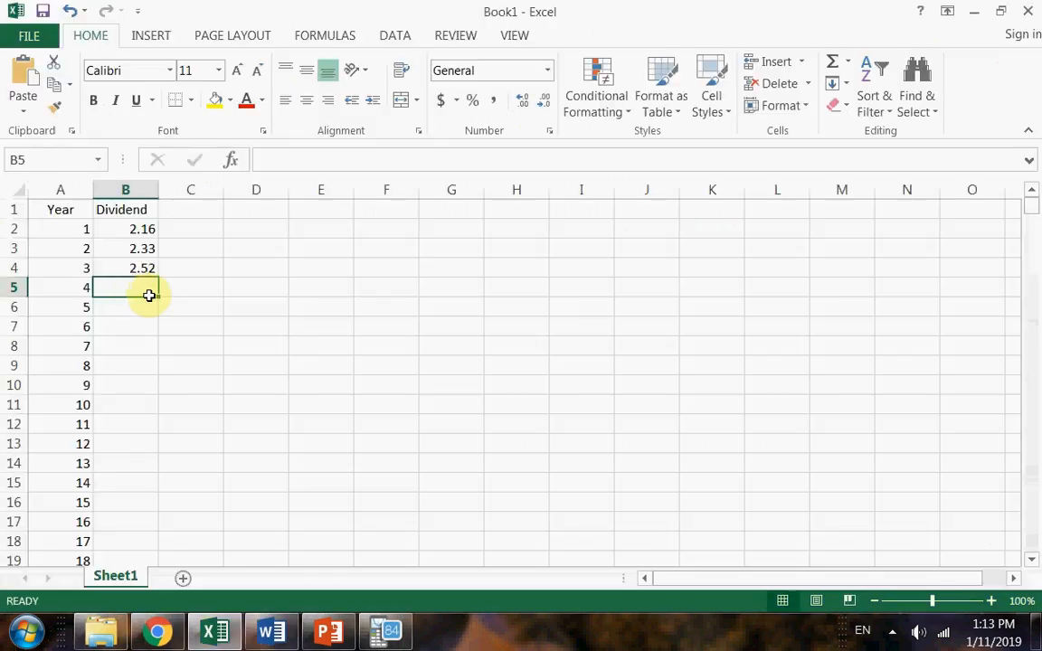
{"action": "type", "text": "="}
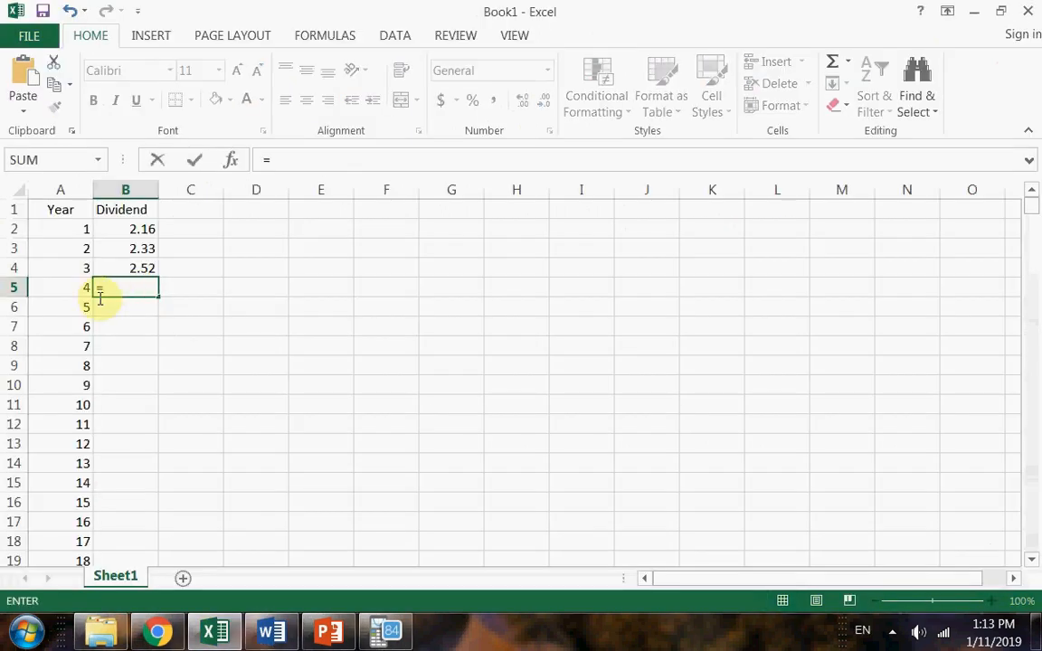
{"action": "left_click", "coordinate": [125, 266]}
{"action": "type", "text": "*"}
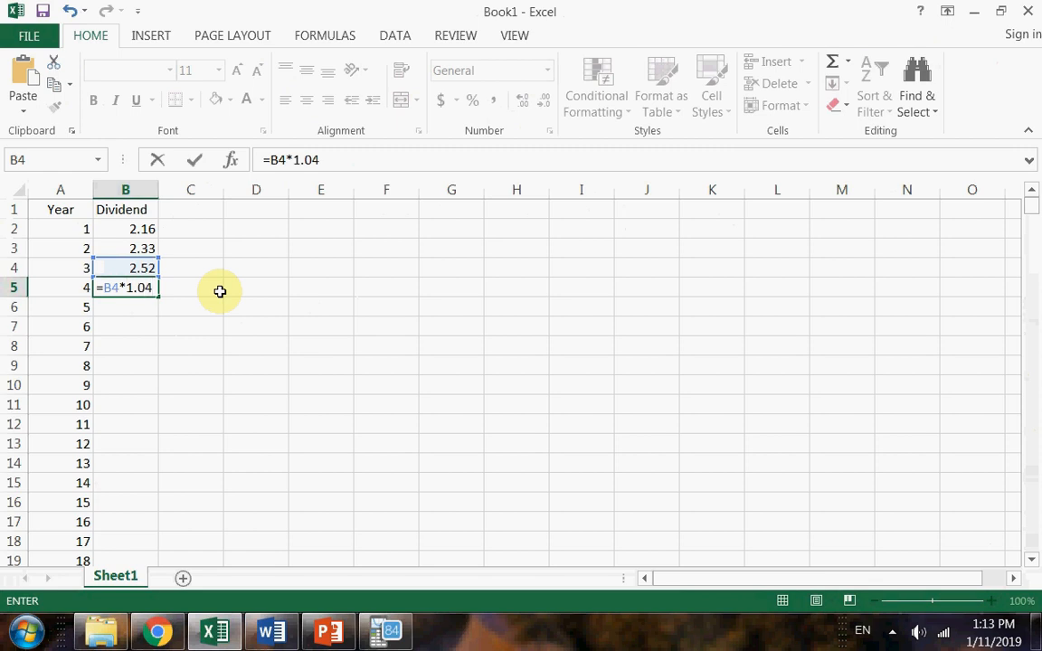
{"action": "key", "text": "Return"}
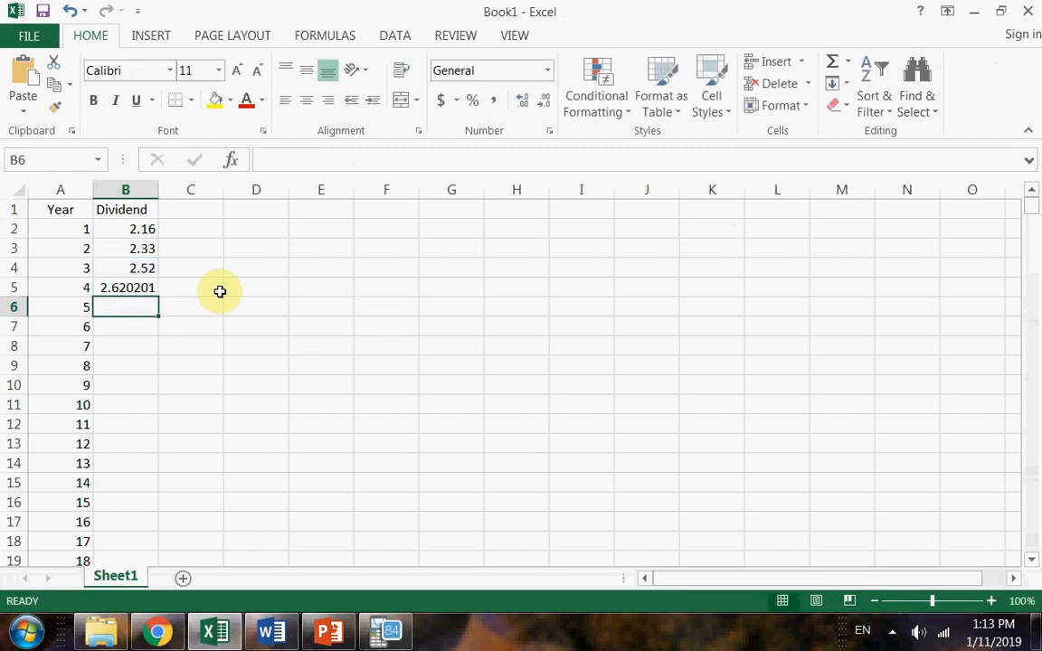
Reduce the year 4 dividend in B5 to two decimal places.
{"action": "left_click", "coordinate": [129, 289]}
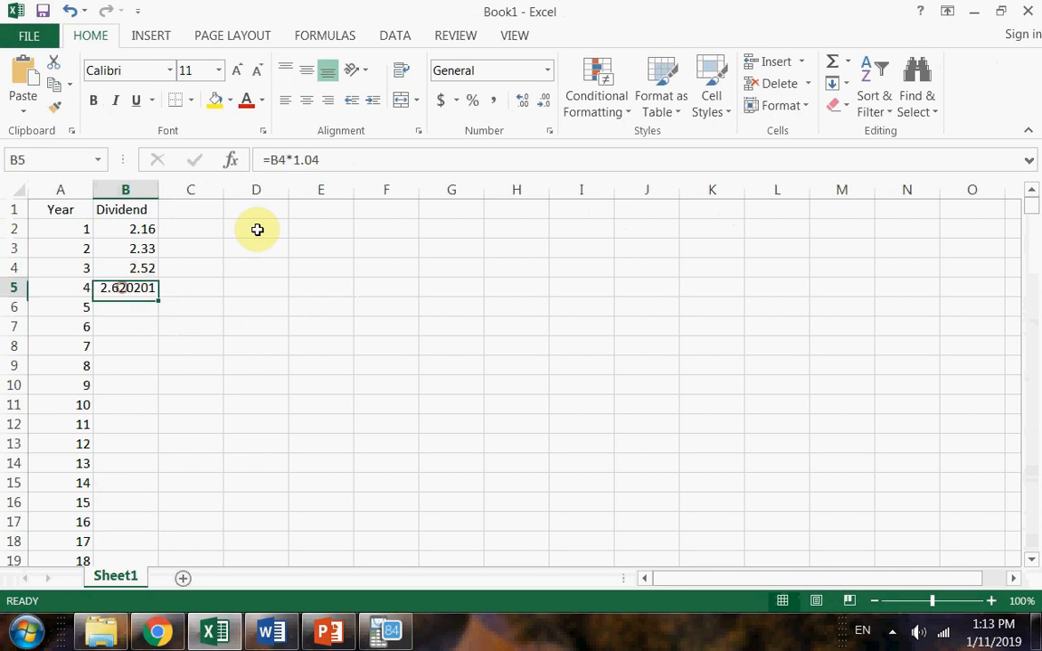
{"action": "left_click", "coordinate": [540, 103]}
{"action": "left_click", "coordinate": [541, 105]}
{"action": "left_click", "coordinate": [541, 105]}
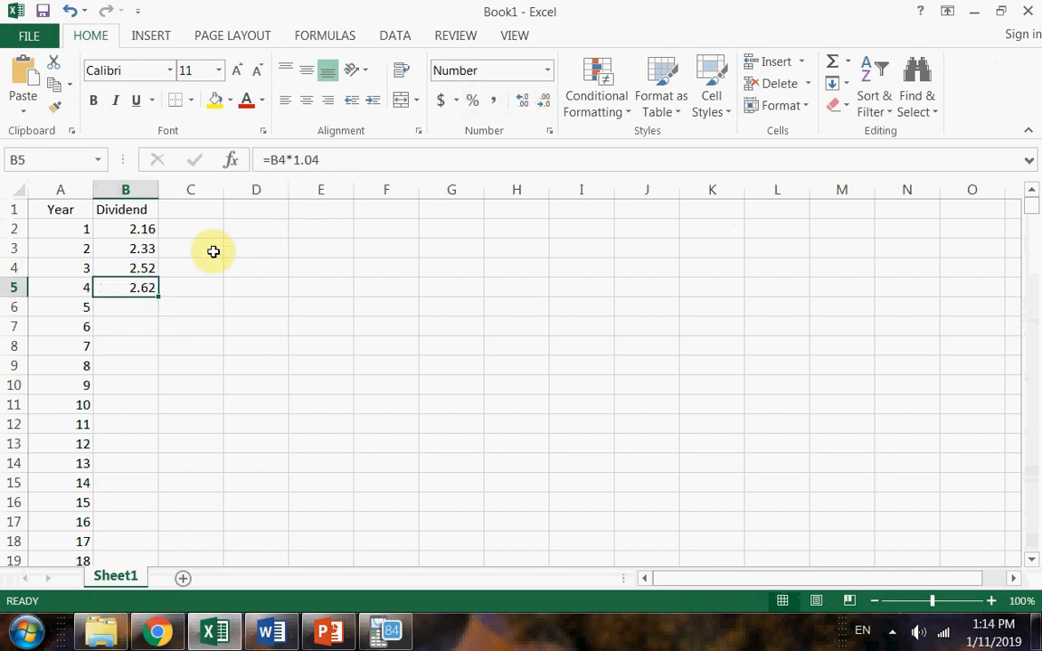
Fill the year 4 dividend formula in B5 down the Dividend column for all listed years.
{"action": "double_click", "coordinate": [158, 299]}
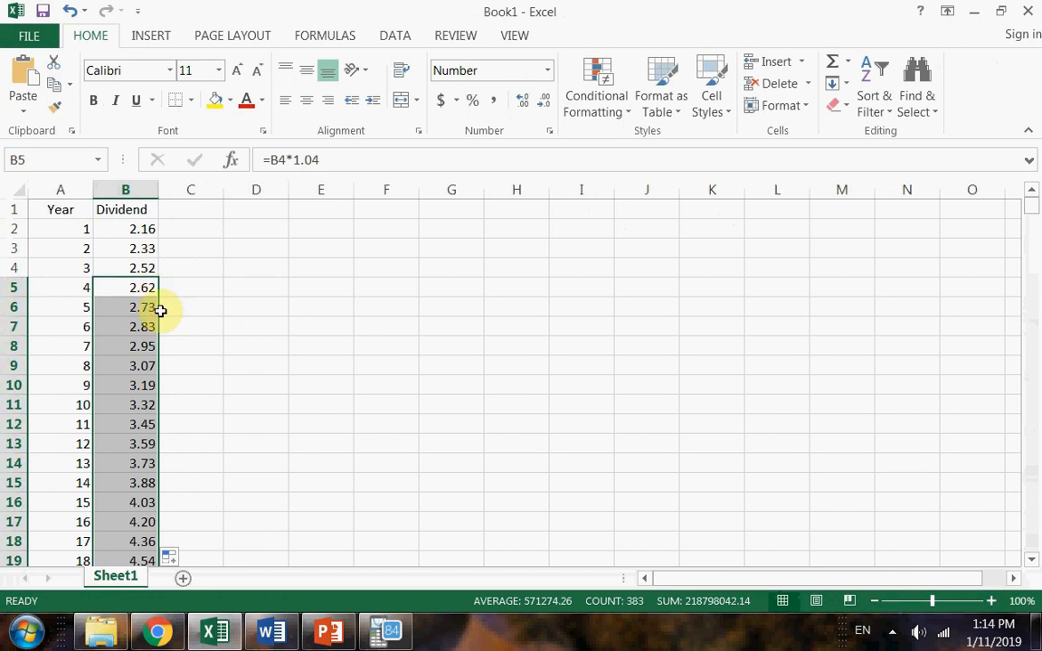
{"action": "left_click", "coordinate": [136, 286]}
{"action": "left_click_drag", "start_coordinate": [157, 296], "coordinate": [185, 488]}
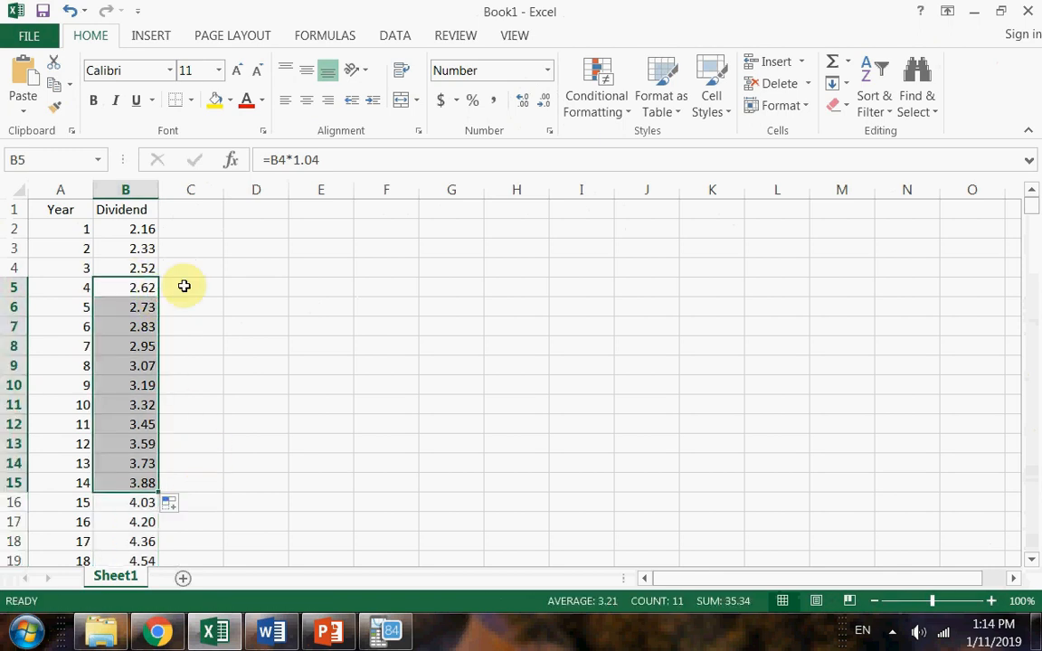
{"action": "left_click", "coordinate": [137, 248]}
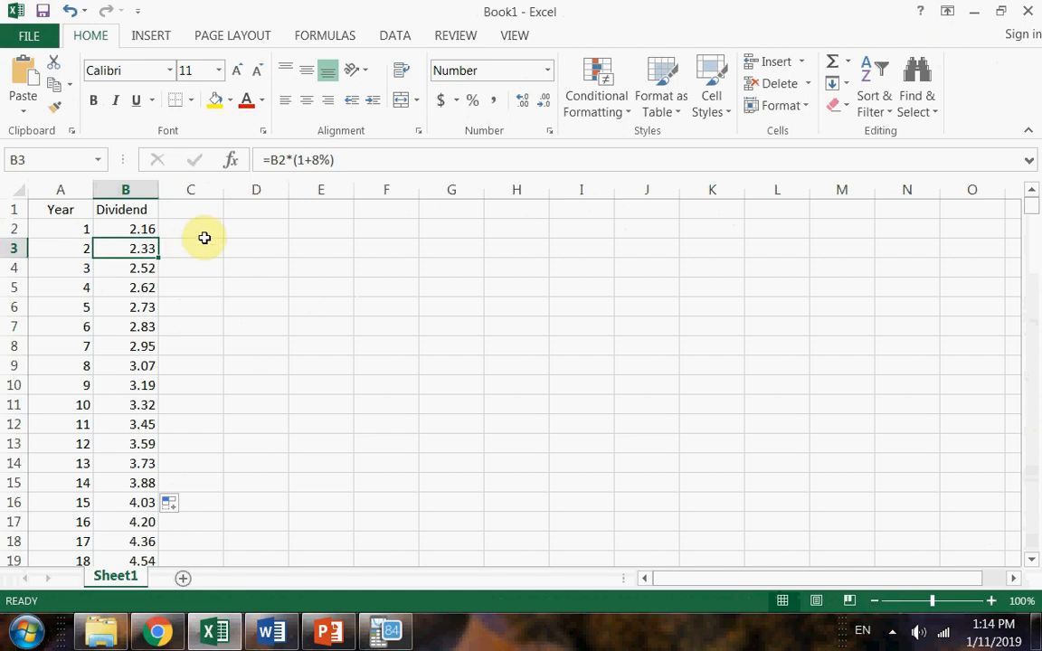
Review the projected dividends down column B and enter the header "PV of div" in C1.
{"action": "left_click", "coordinate": [206, 208]}
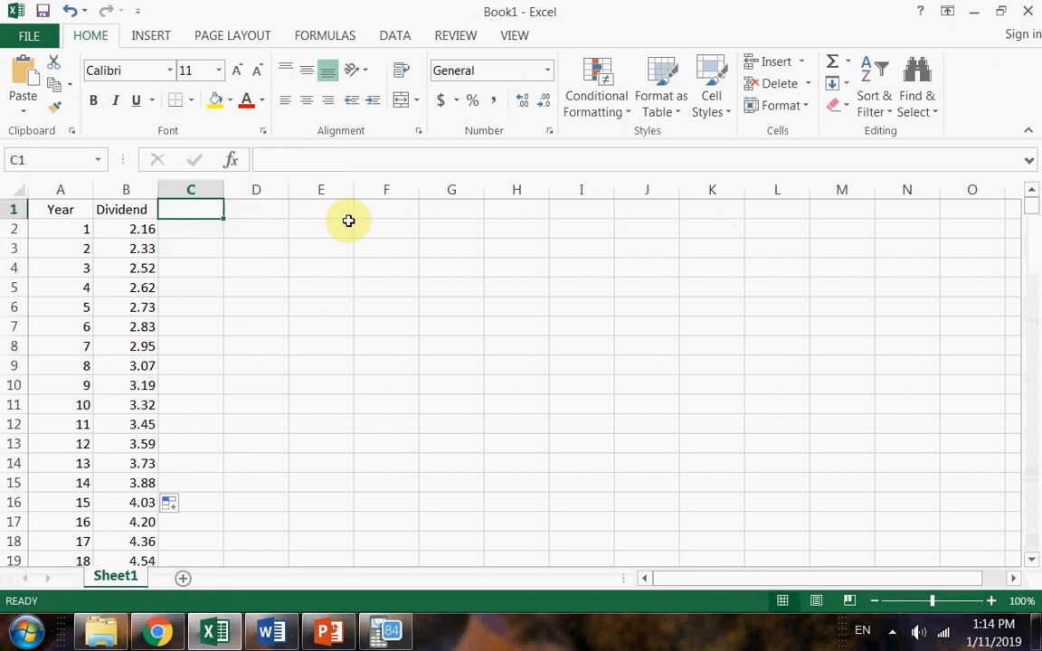
{"action": "scroll", "coordinate": [142, 242], "scroll_direction": "down", "scroll_amount": 5}
{"action": "scroll", "coordinate": [142, 242], "scroll_direction": "down", "scroll_amount": 20}
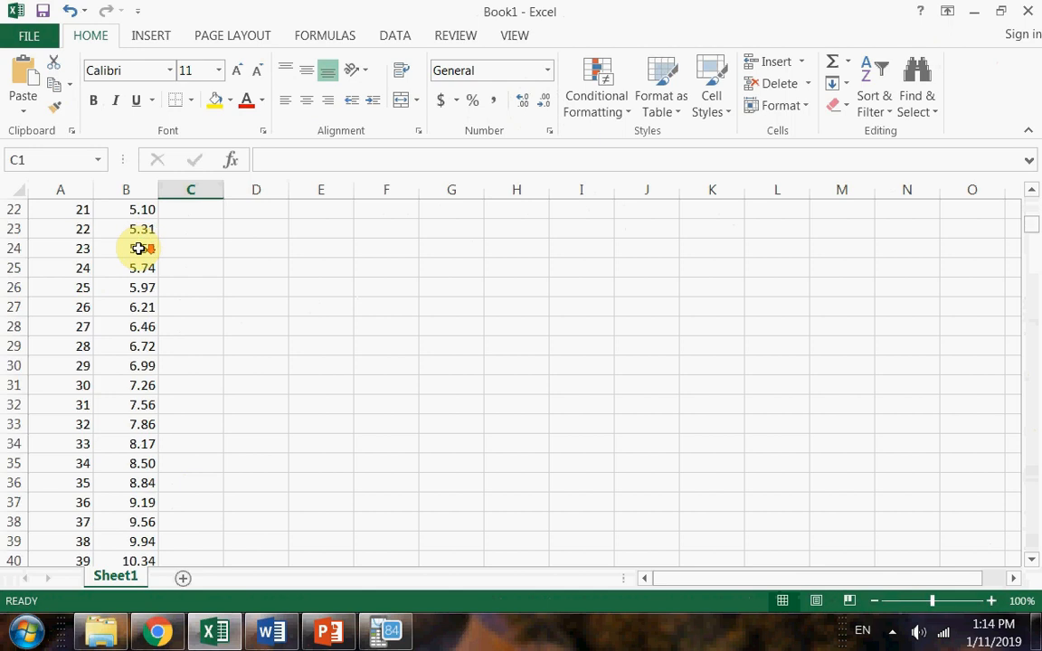
{"action": "scroll", "coordinate": [131, 252], "scroll_direction": "down", "scroll_amount": 4}
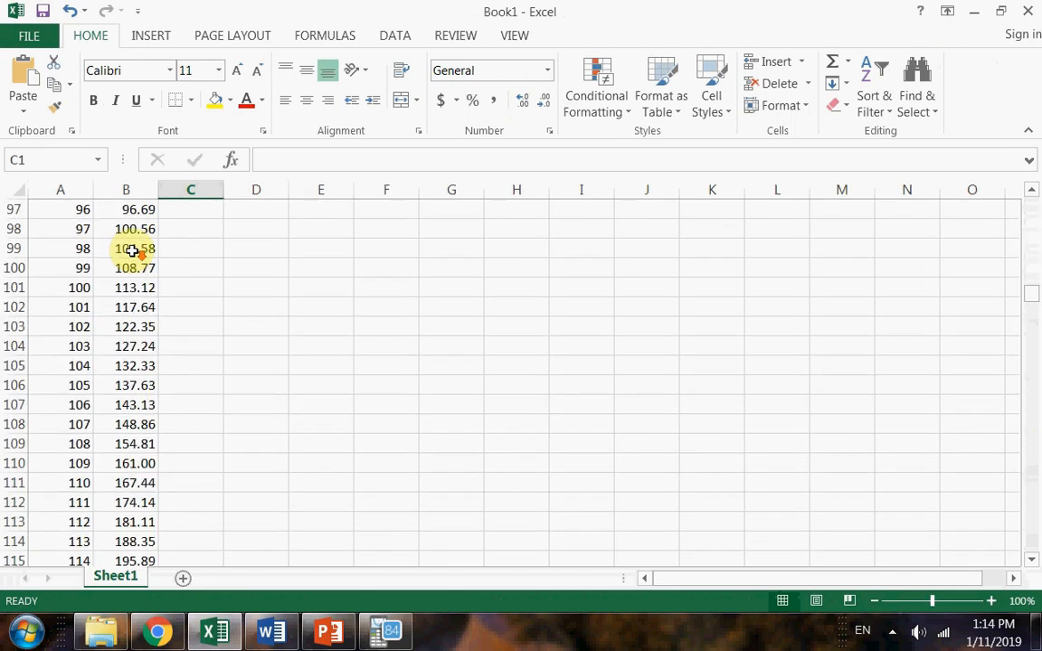
{"action": "scroll", "coordinate": [131, 250], "scroll_direction": "down", "scroll_amount": 5}
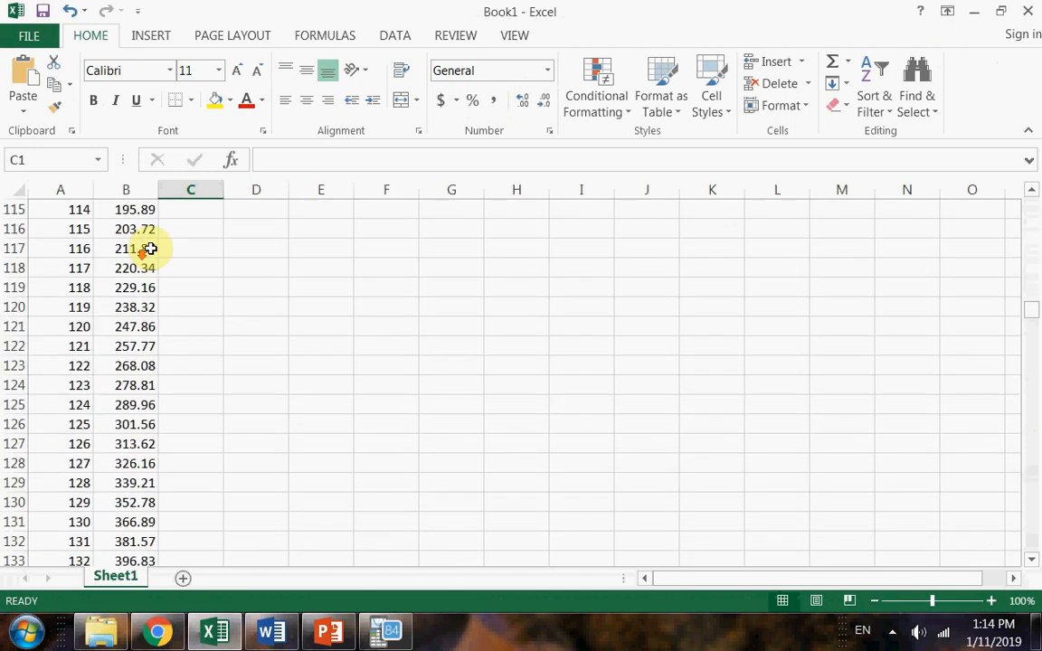
{"action": "left_click_drag", "start_coordinate": [1029, 306], "coordinate": [1032, 201]}
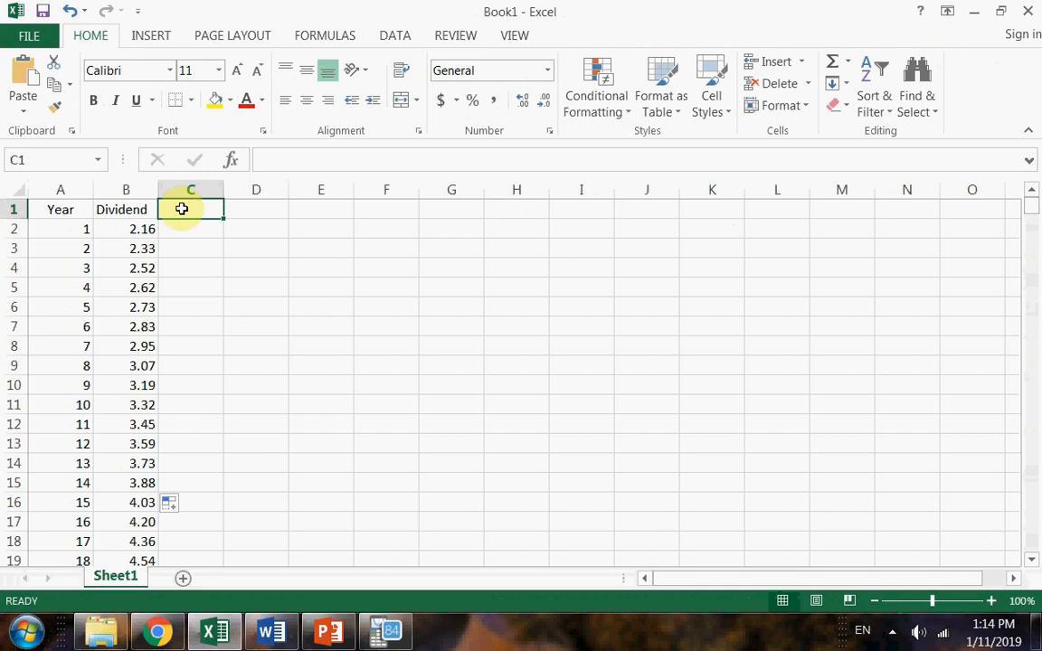
{"action": "type", "text": "PV of div"}
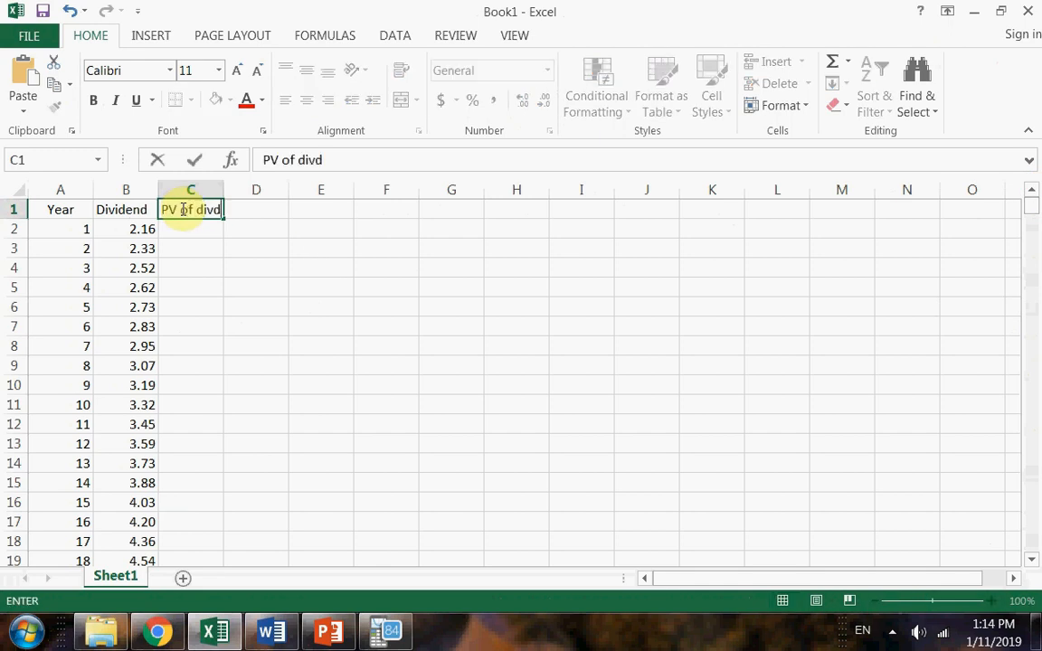
{"action": "key", "text": "Return"}
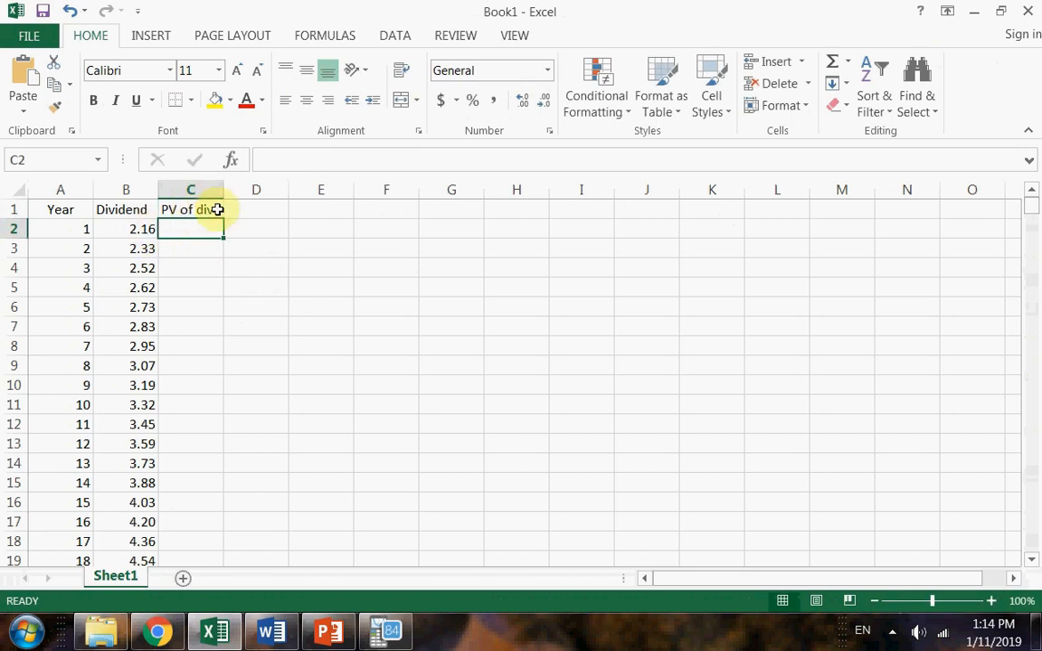
Check the discount rate in the Word problem and calculate the year 1 present value in Excel's C2 with =B2/(1+12%)^A2.
{"action": "key", "text": "alt+Tab"}
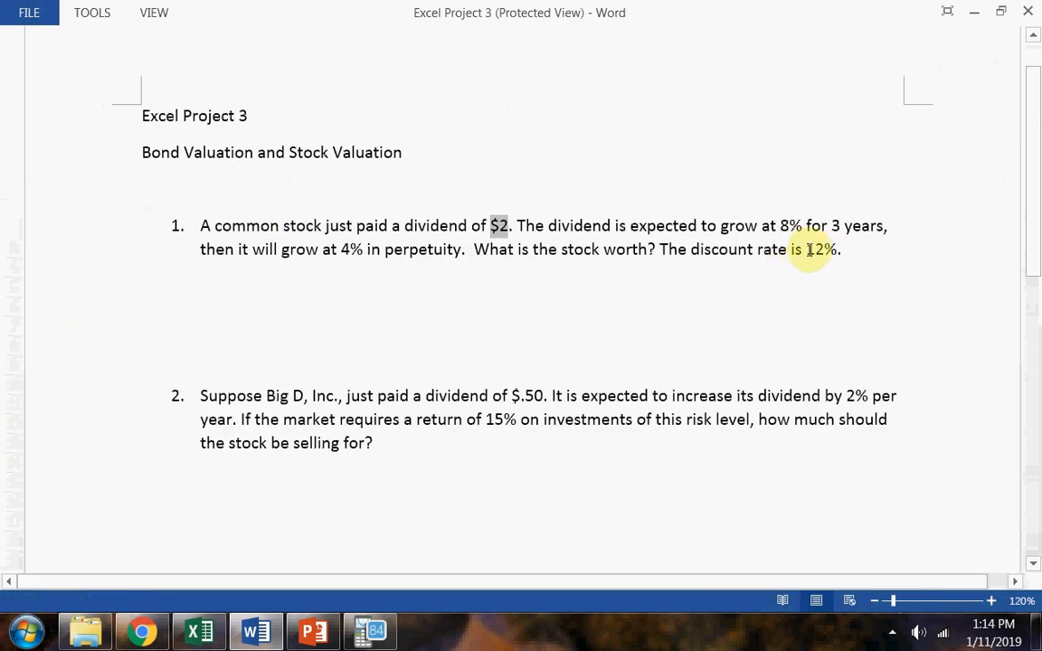
{"action": "key", "text": "alt+Tab"}
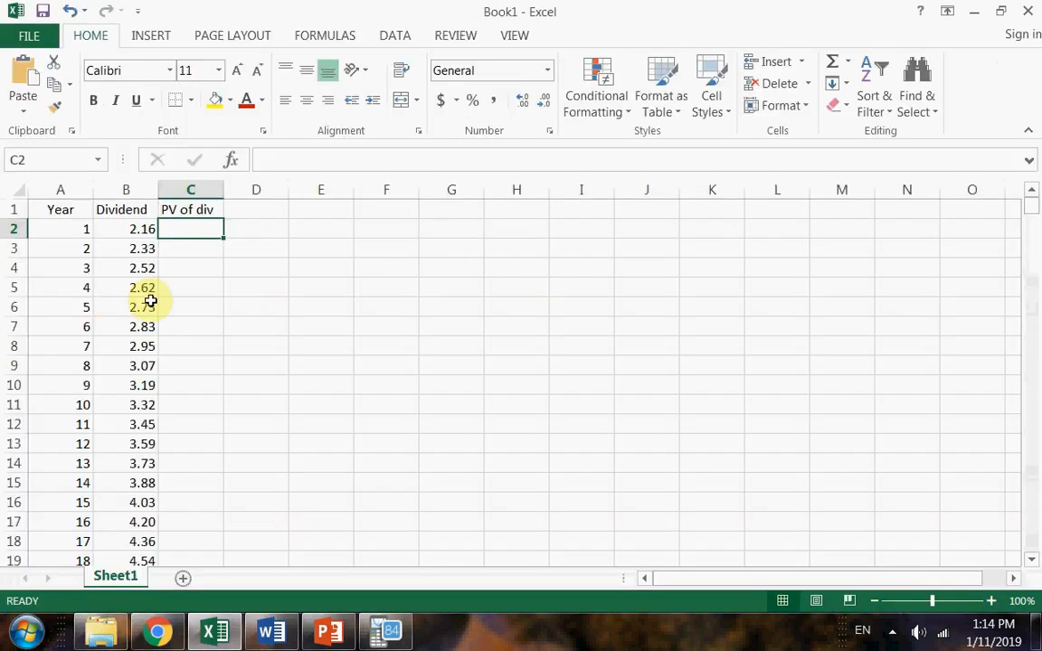
{"action": "type", "text": "="}
{"action": "left_click", "coordinate": [125, 226]}
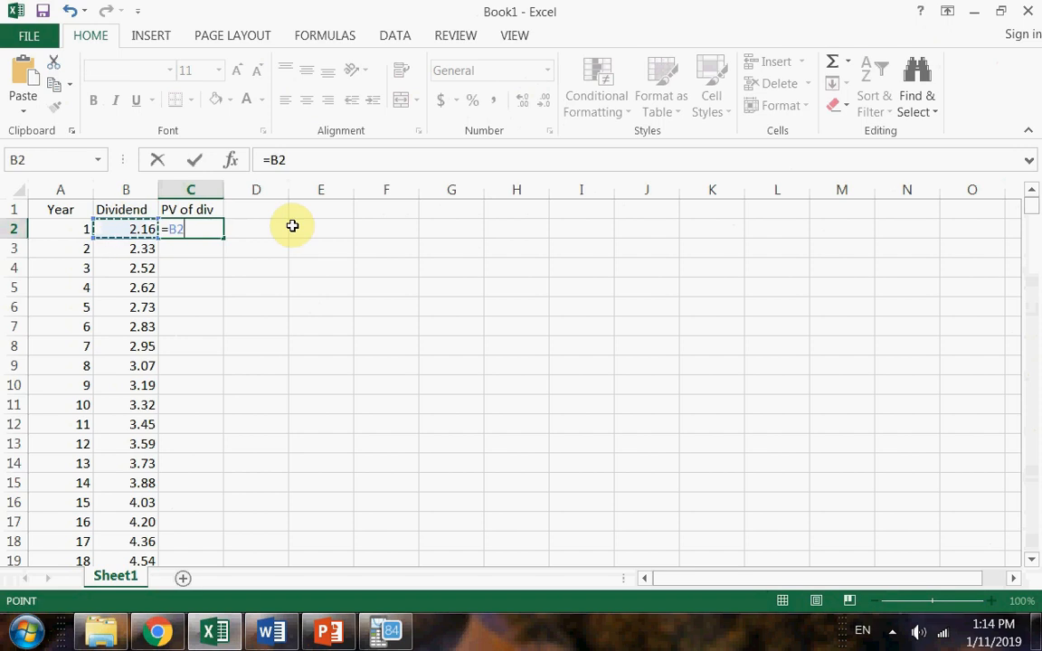
{"action": "type", "text": "/(1"}
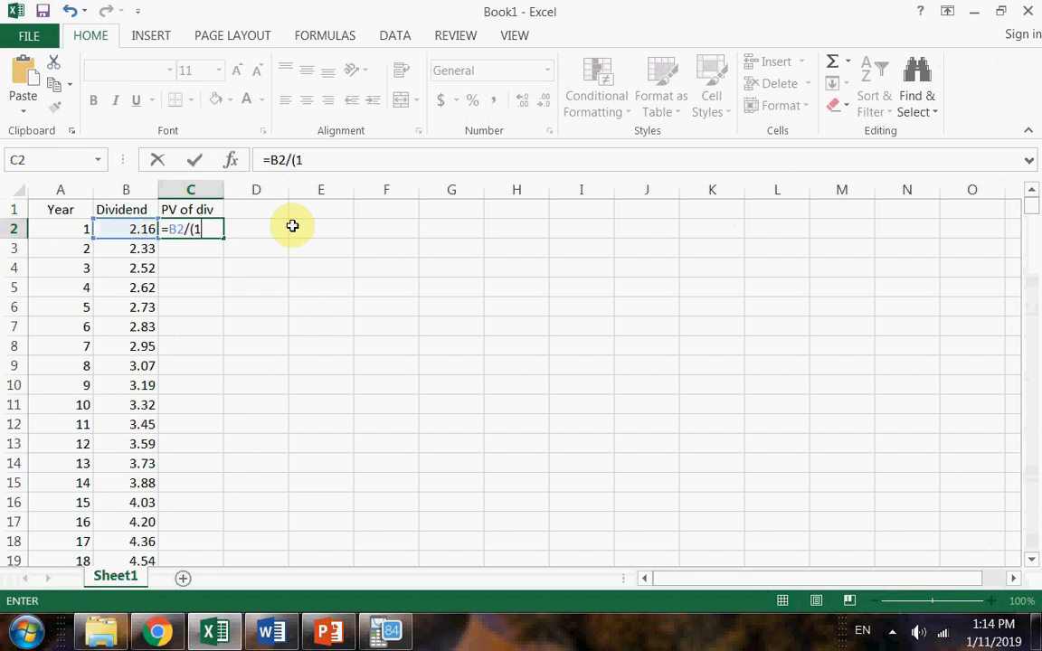
{"action": "type", "text": "+12%)^A2"}
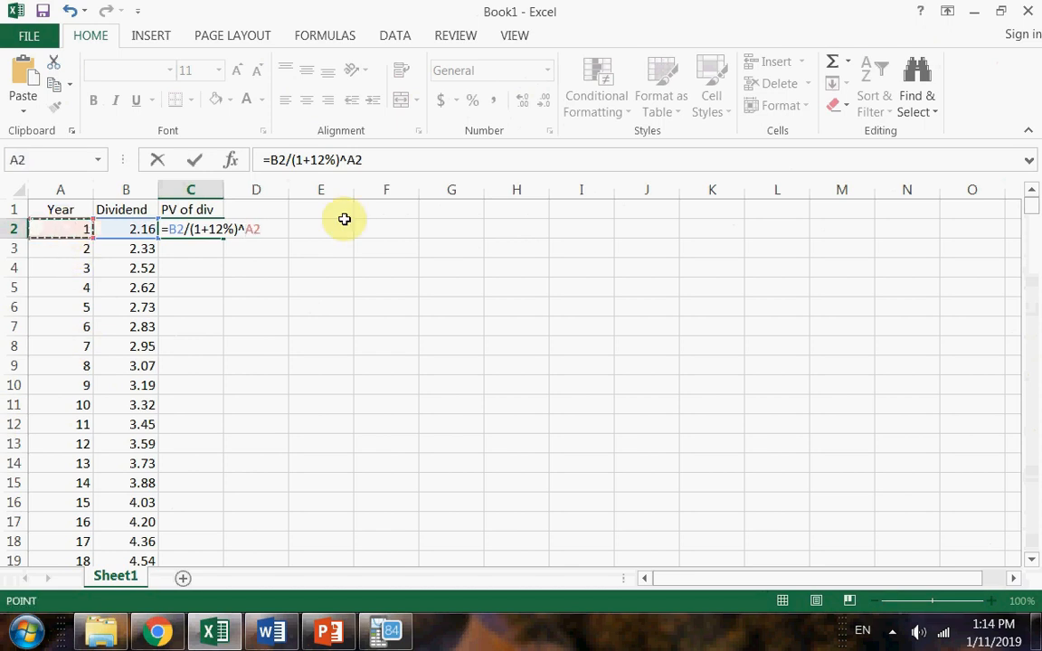
{"action": "key", "text": "Return"}
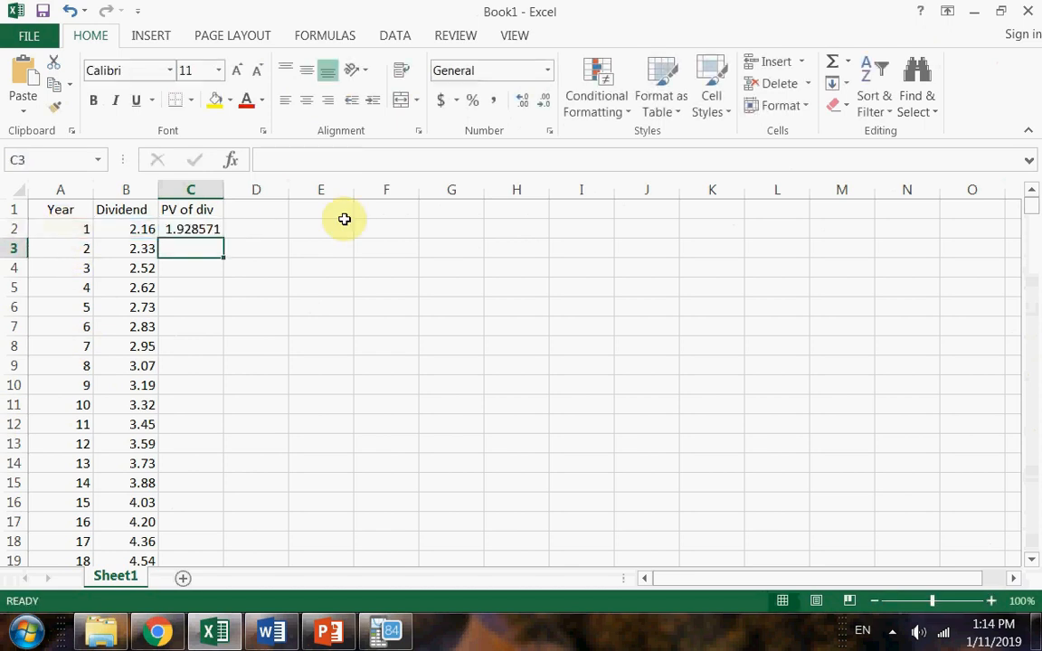
Reduce the year 1 present value in C2 to two decimal places.
{"action": "left_click", "coordinate": [138, 232]}
{"action": "left_click", "coordinate": [181, 226]}
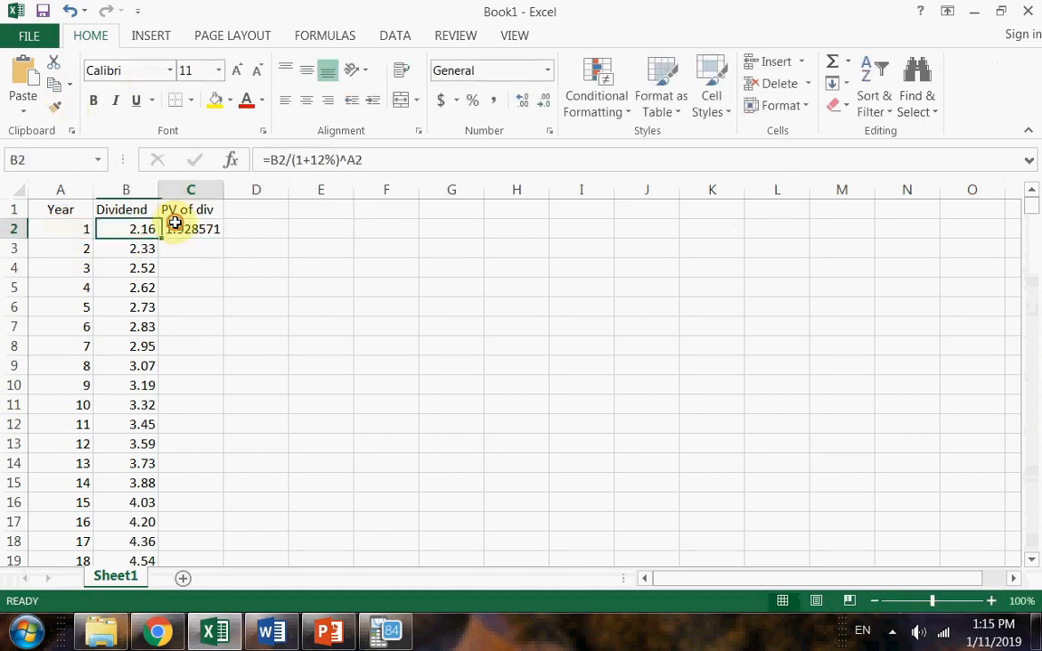
{"action": "left_click", "coordinate": [541, 103]}
{"action": "left_click", "coordinate": [541, 102]}
{"action": "left_click", "coordinate": [540, 102]}
{"action": "left_click", "coordinate": [541, 103]}
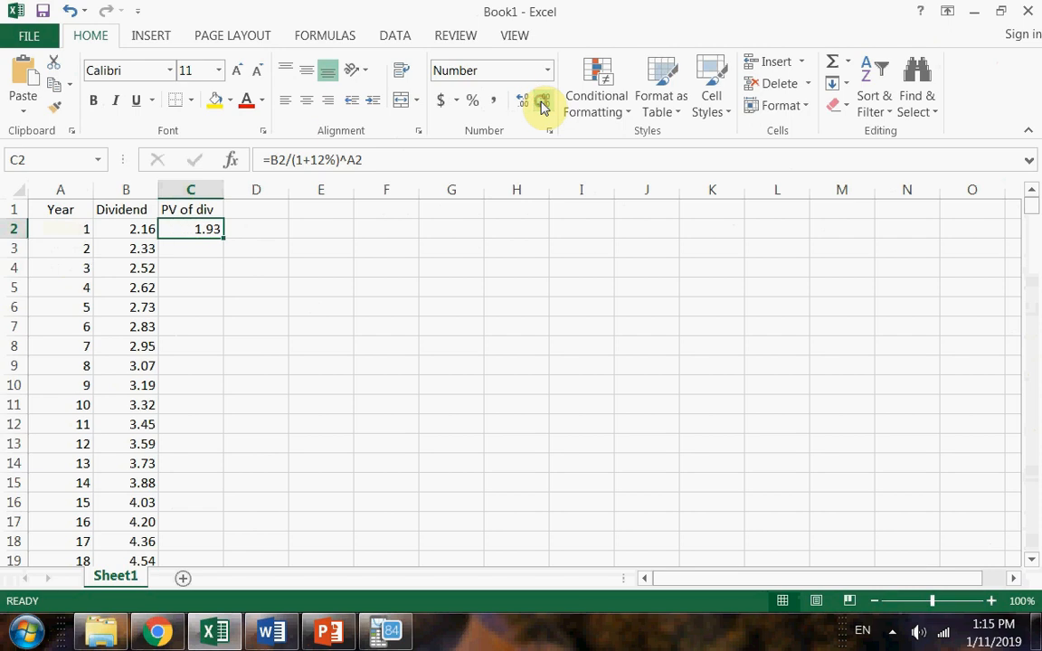
Fill the present value formula from C2 into C3 and check the copied cell references.
{"action": "left_click", "coordinate": [175, 253]}
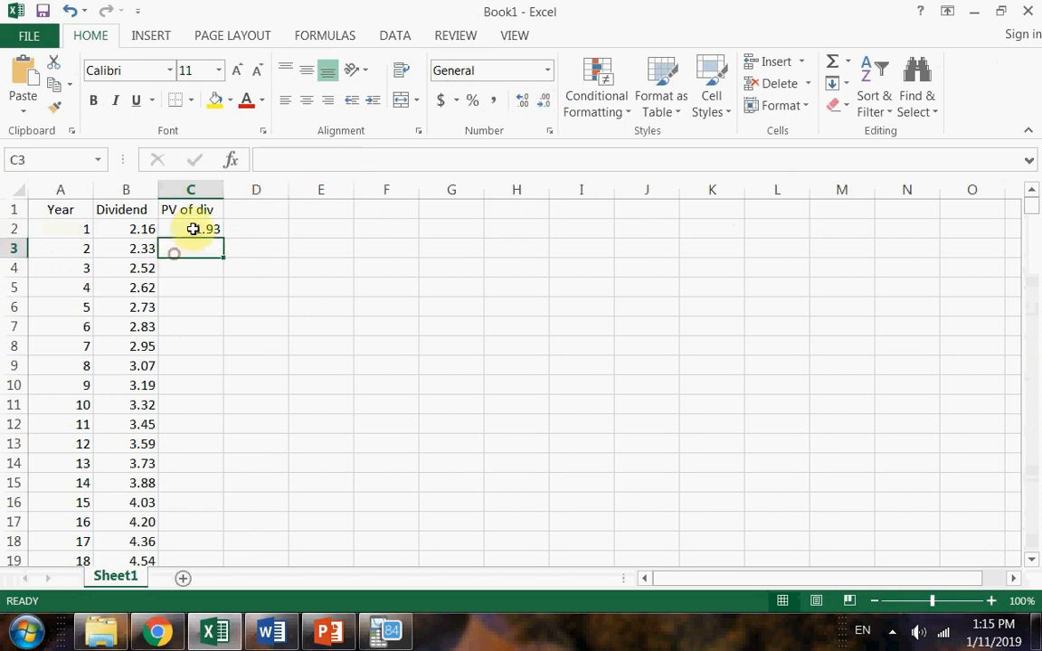
{"action": "left_click", "coordinate": [194, 228]}
{"action": "left_click_drag", "start_coordinate": [223, 236], "coordinate": [204, 248]}
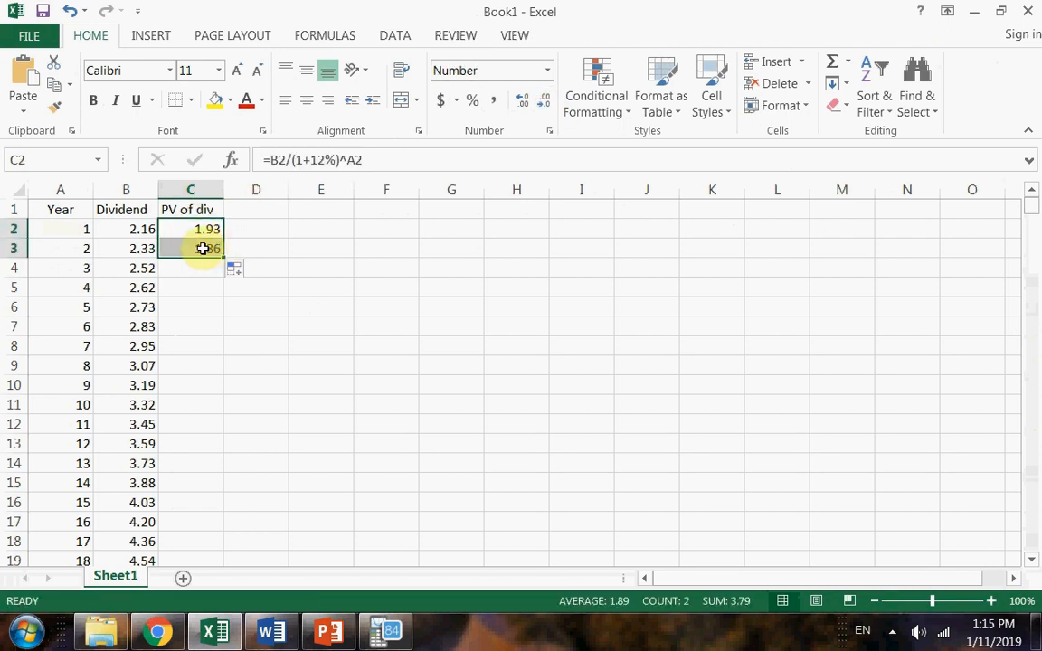
{"action": "double_click", "coordinate": [204, 248]}
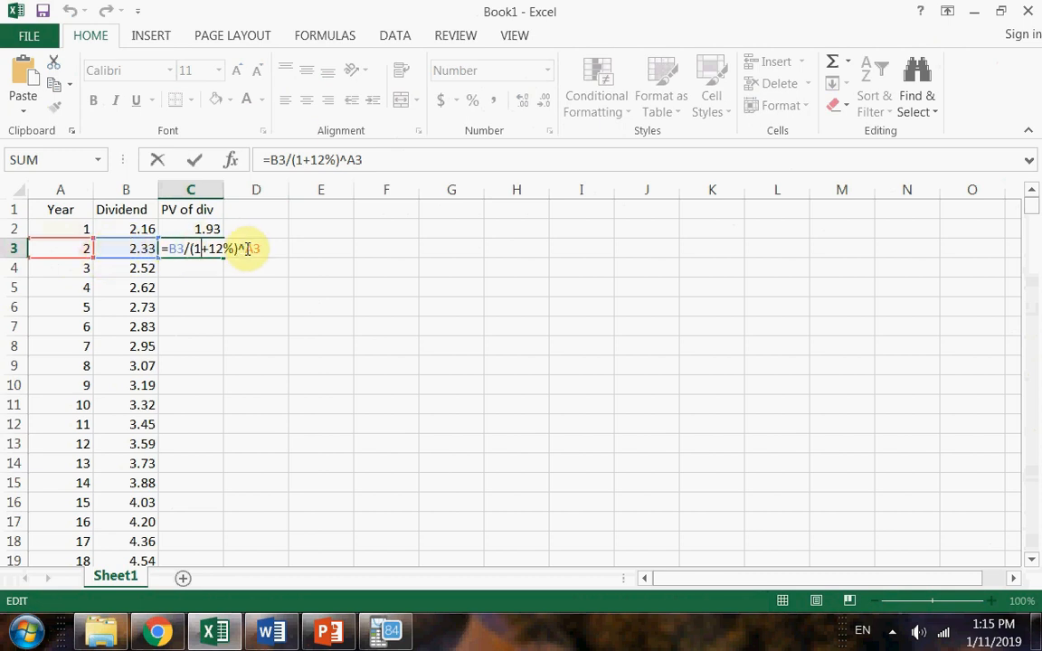
{"action": "key", "text": "Return"}
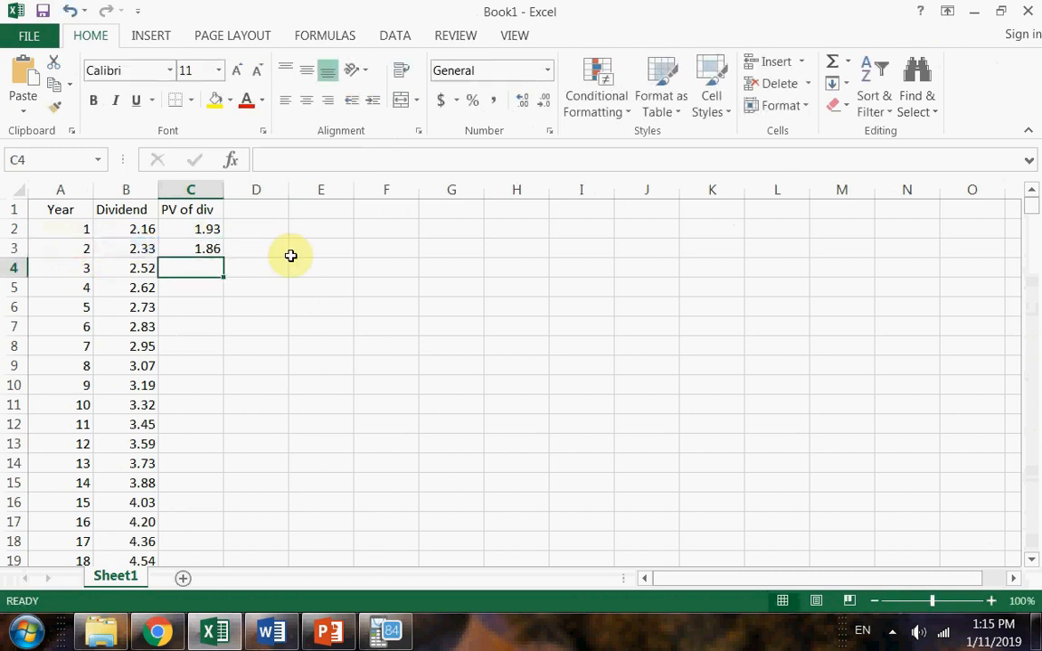
Fill the present value formula in C3 down the PV of div column for all remaining years.
{"action": "left_click", "coordinate": [206, 250]}
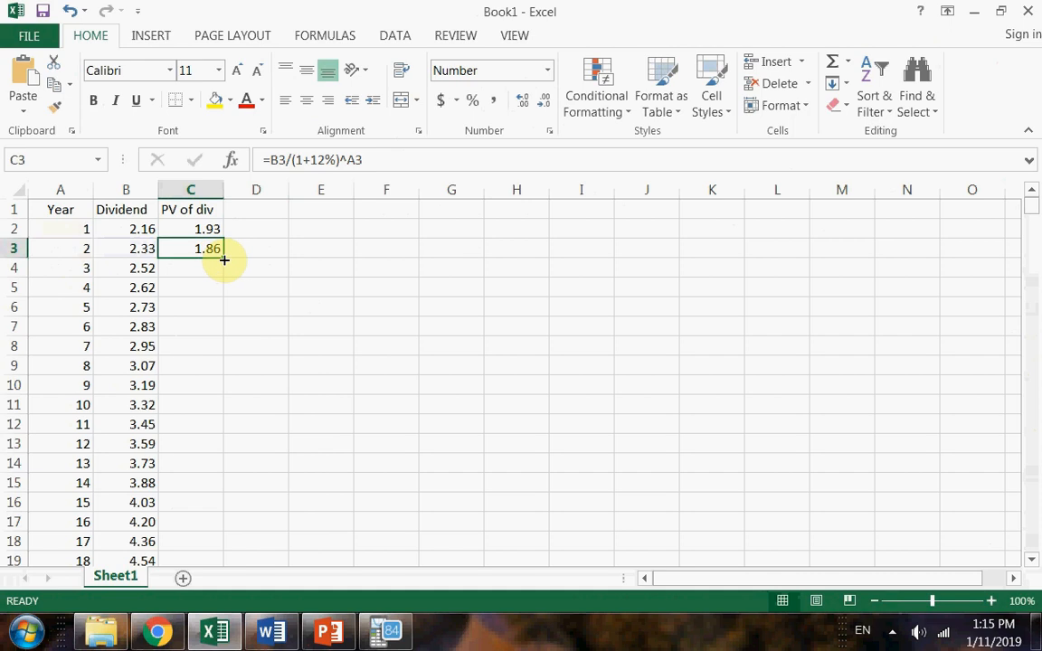
{"action": "double_click", "coordinate": [224, 259]}
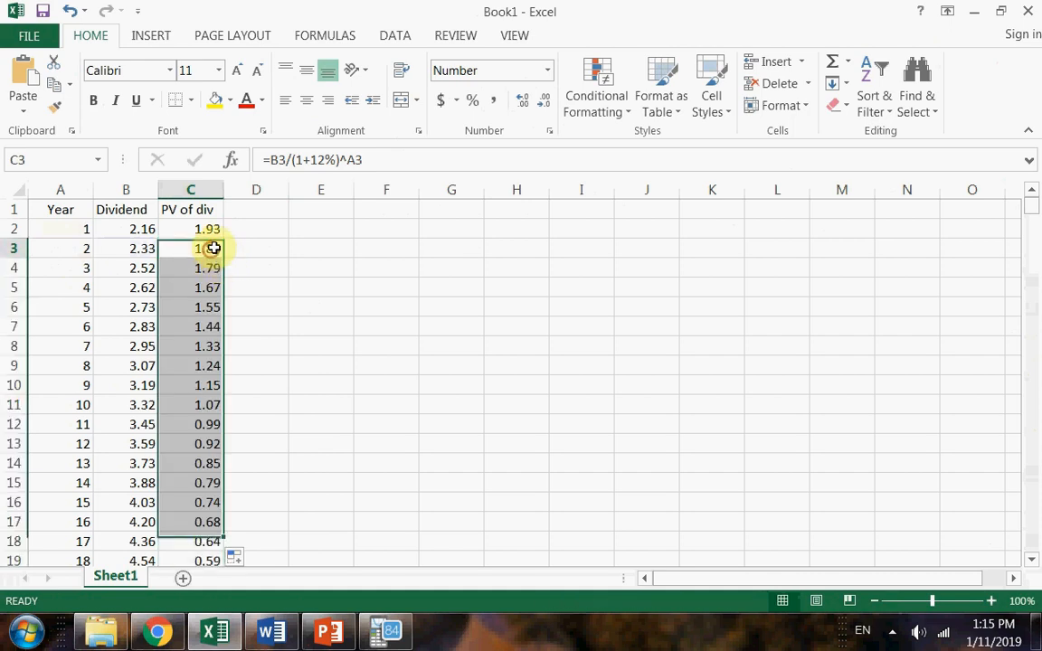
{"action": "left_click", "coordinate": [213, 248]}
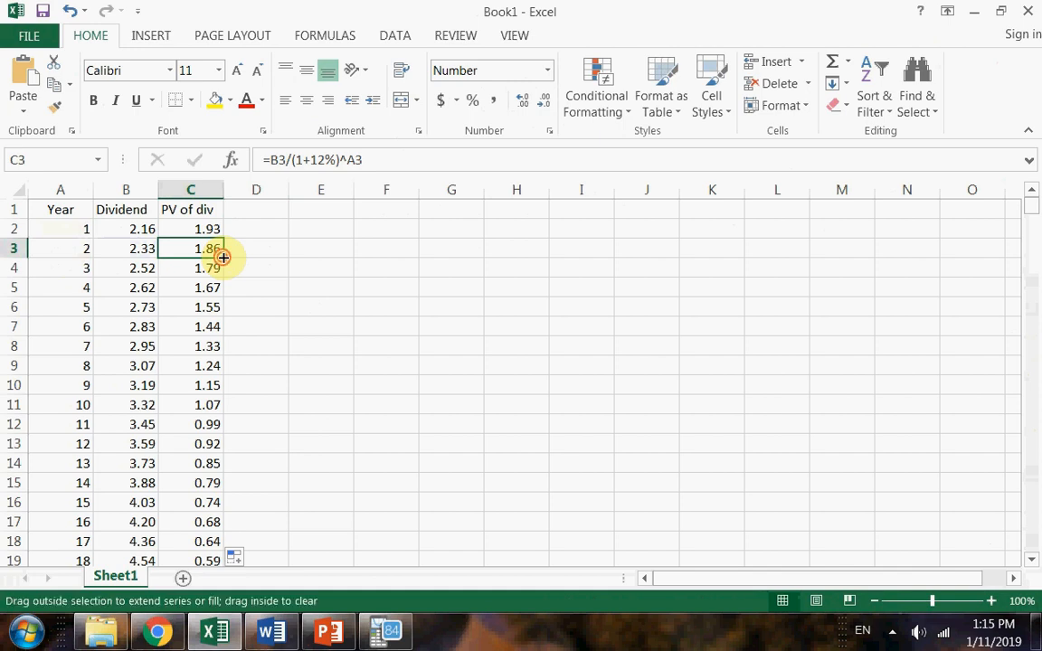
{"action": "double_click", "coordinate": [223, 257]}
{"action": "left_click", "coordinate": [274, 247]}
Total the present values of all dividends in E2 with =SUM(C2:C387).
{"action": "left_click", "coordinate": [334, 230]}
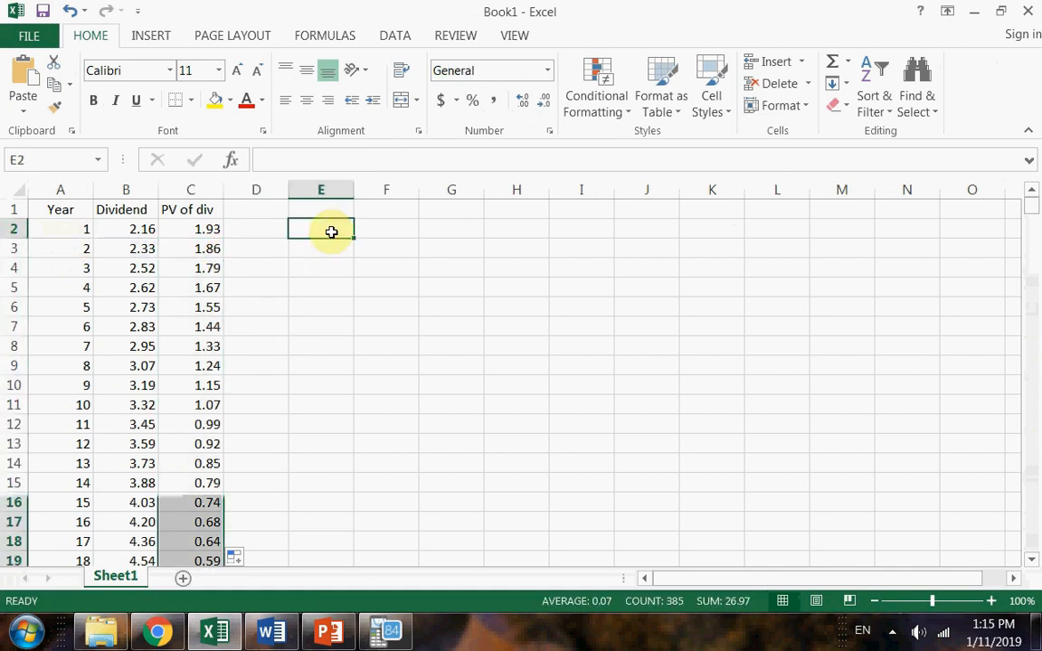
{"action": "type", "text": "=sum"}
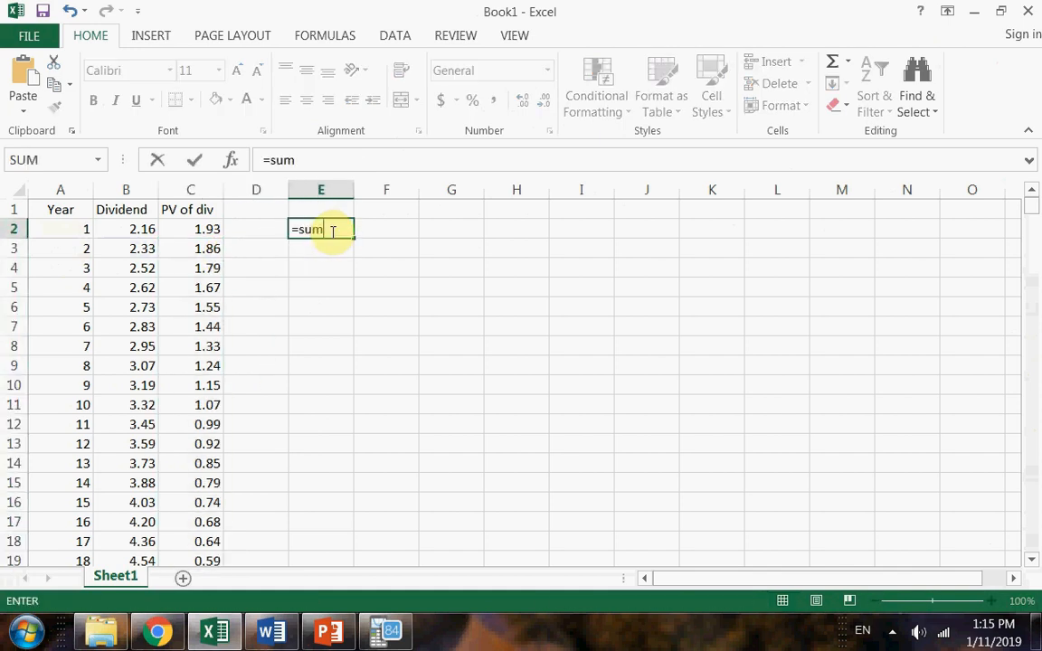
{"action": "type", "text": "("}
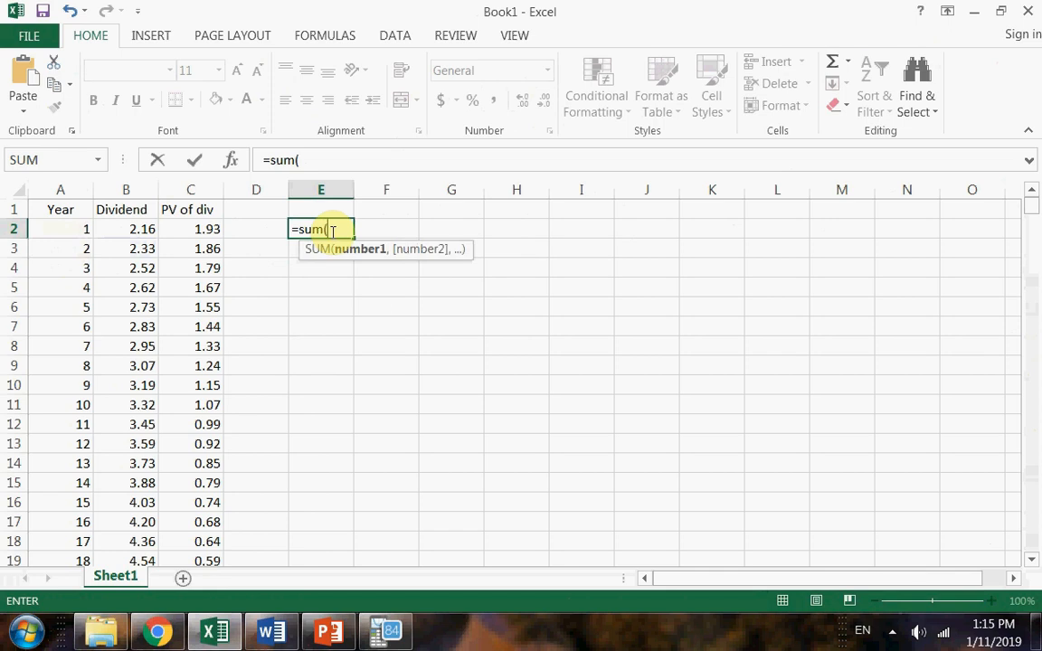
{"action": "left_click", "coordinate": [204, 242]}
{"action": "left_click", "coordinate": [212, 226]}
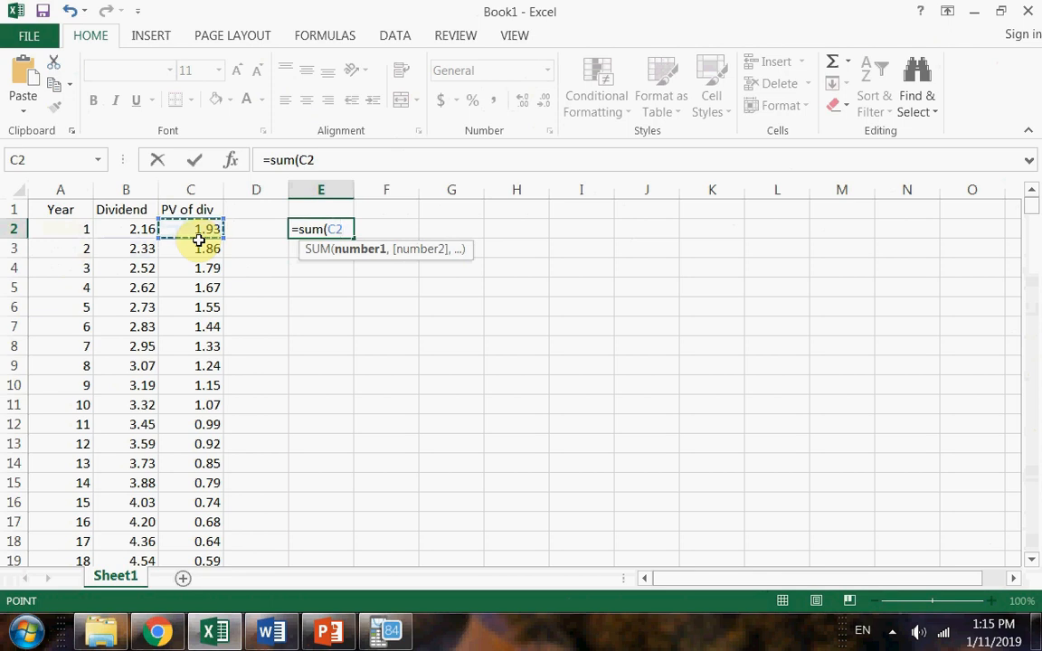
{"action": "left_click_drag", "start_coordinate": [198, 239], "coordinate": [199, 287]}
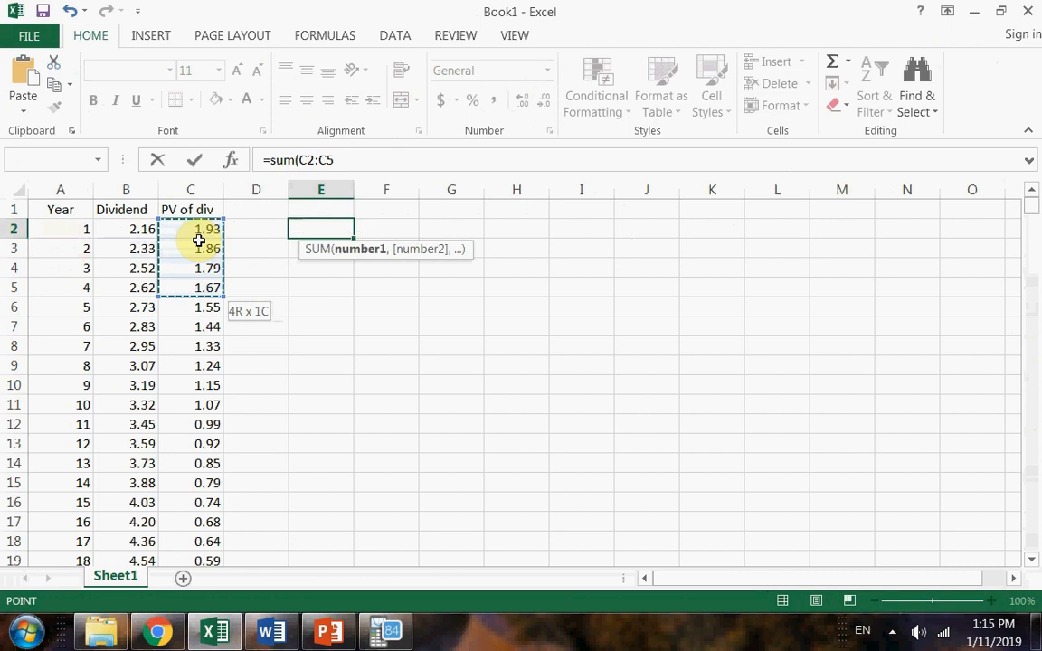
{"action": "key", "text": "ctrl+shift+Down"}
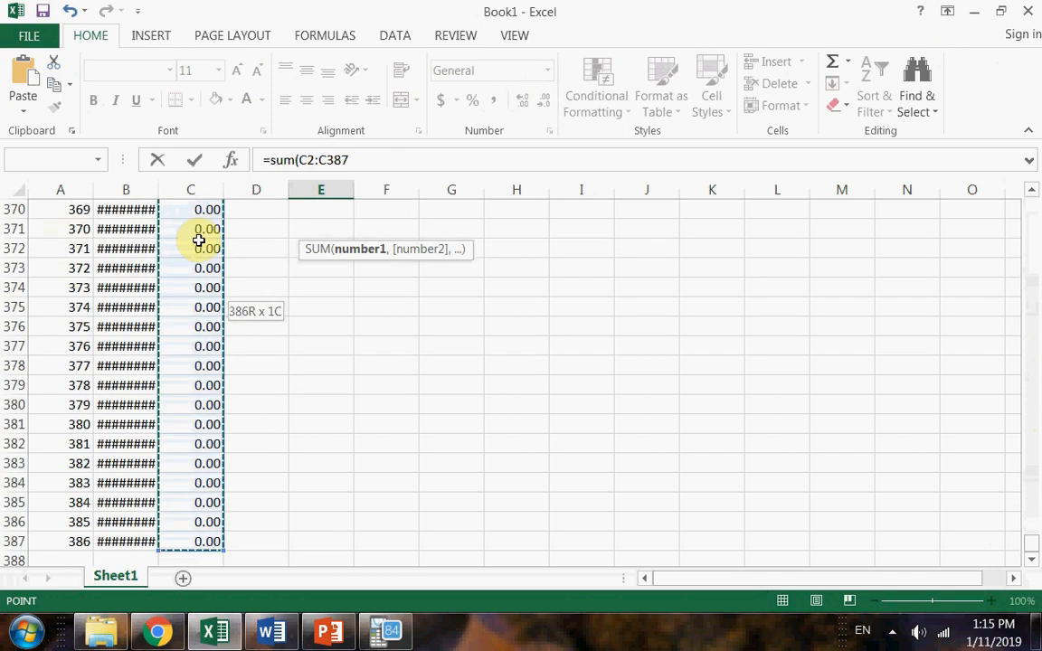
{"action": "key", "text": "Return"}
{"action": "scroll", "coordinate": [298, 253], "scroll_direction": "up", "scroll_amount": 1}
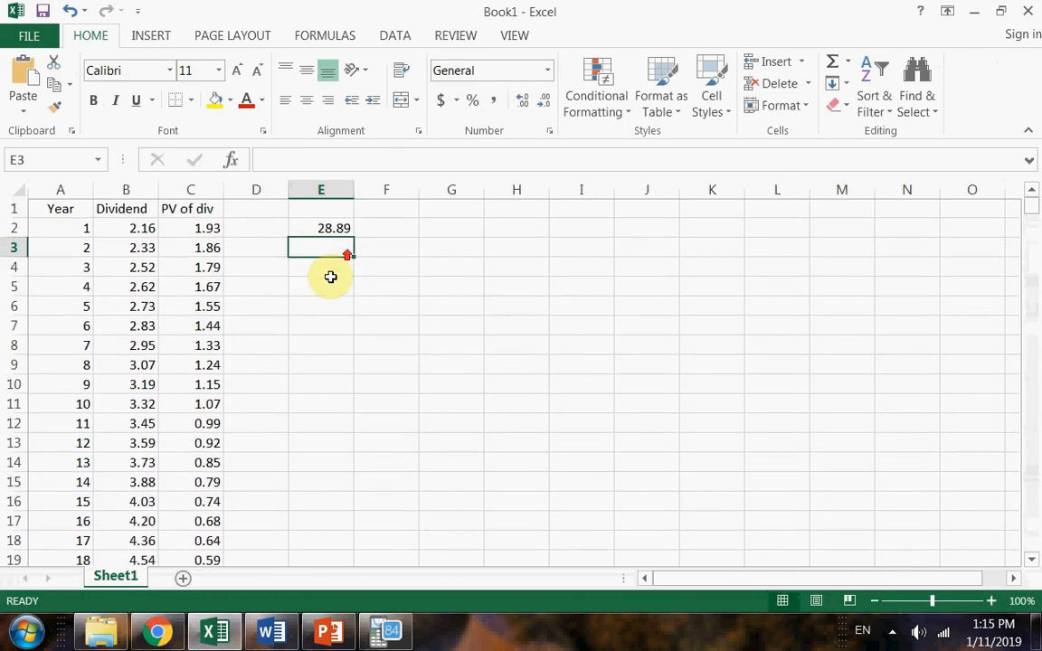
Check that the SUM formula in E2 covers the whole PV of div column down to its last row.
{"action": "double_click", "coordinate": [327, 230]}
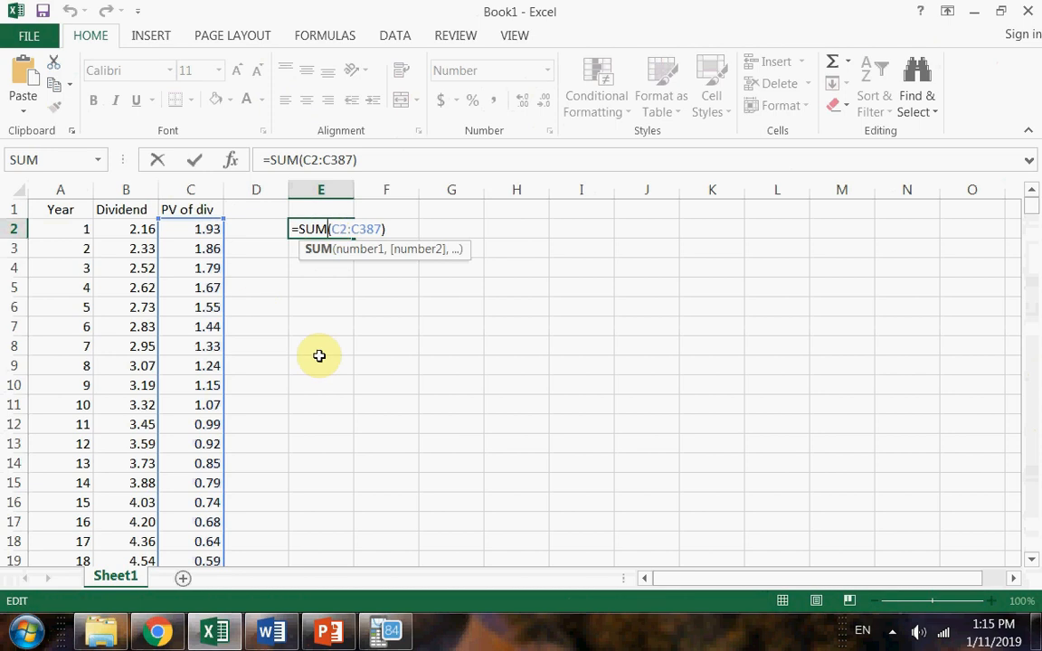
{"action": "scroll", "coordinate": [301, 396], "scroll_direction": "down", "scroll_amount": 9}
{"action": "scroll", "coordinate": [296, 390], "scroll_direction": "down", "scroll_amount": 6}
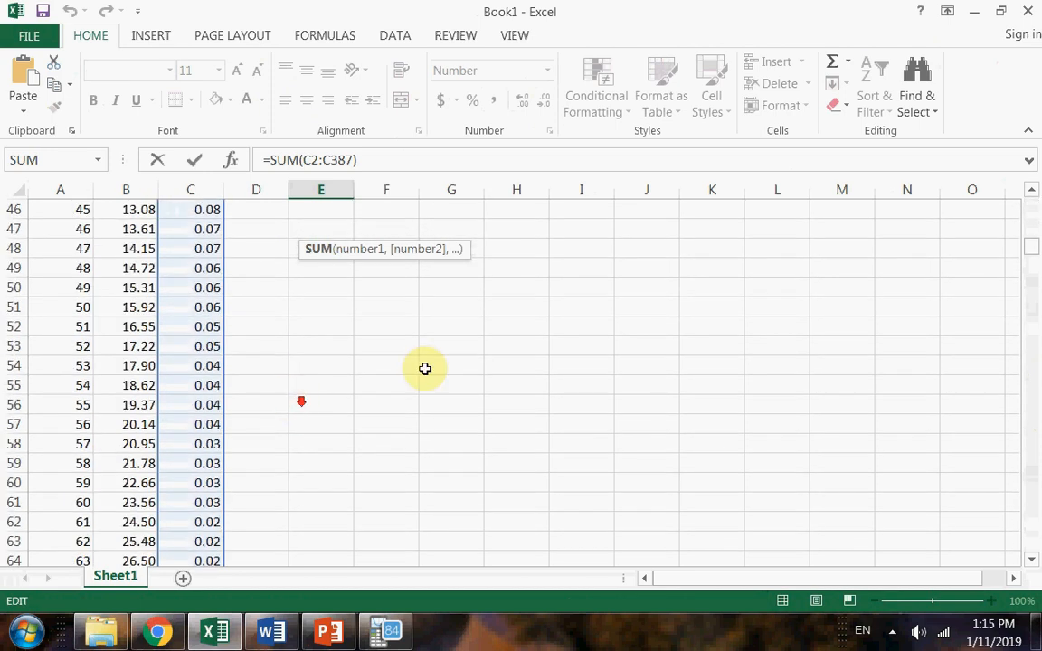
{"action": "left_click_drag", "start_coordinate": [1028, 261], "coordinate": [1031, 559]}
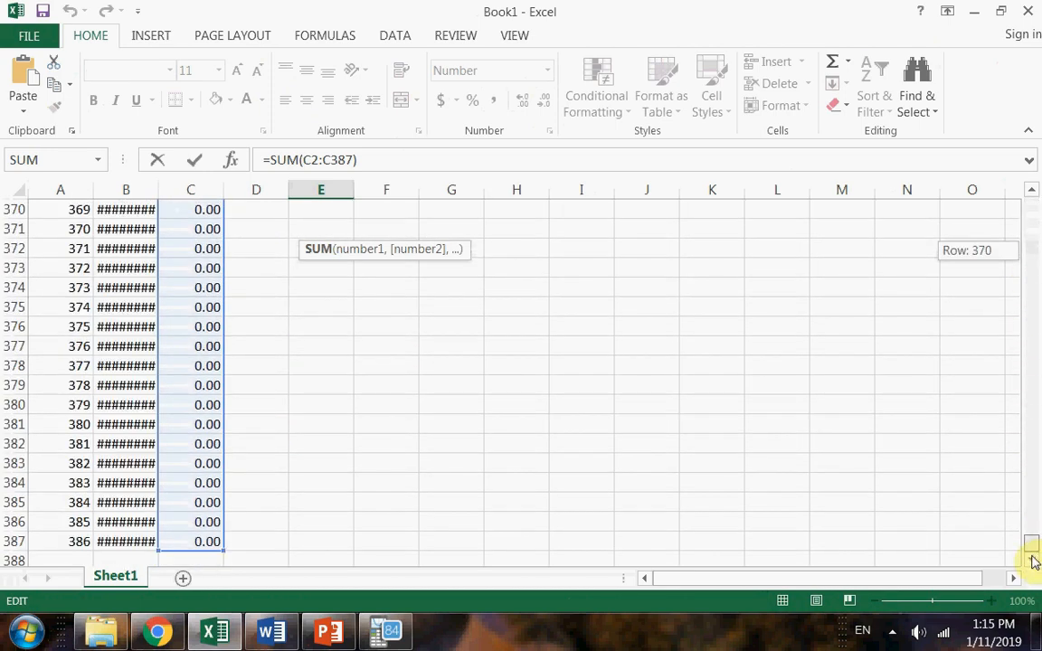
{"action": "left_click", "coordinate": [180, 541]}
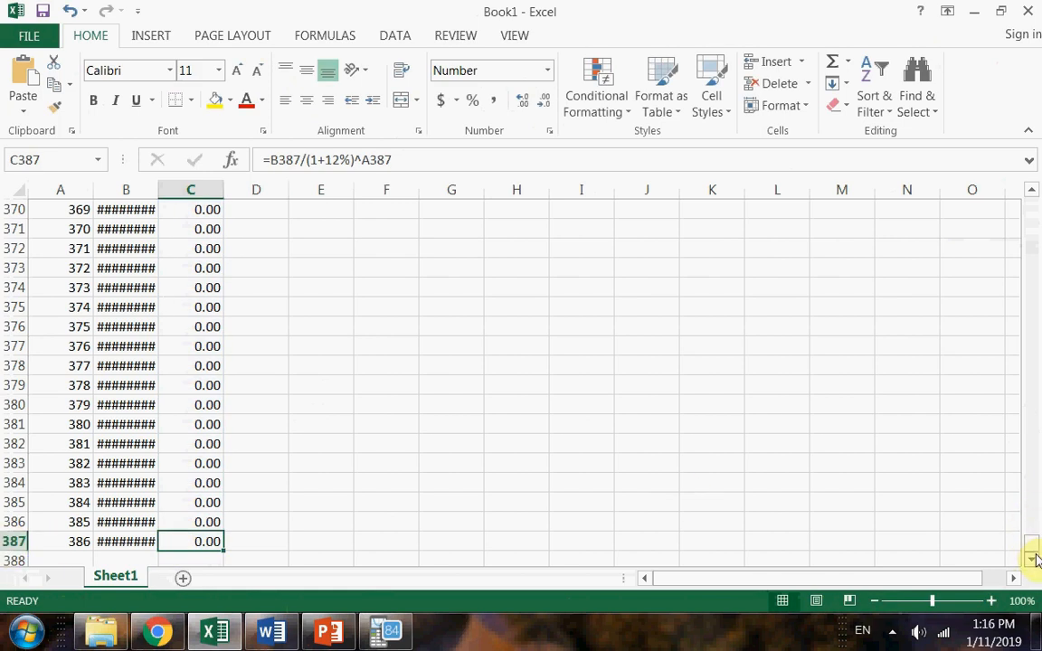
{"action": "left_click_drag", "start_coordinate": [1034, 556], "coordinate": [1037, 204]}
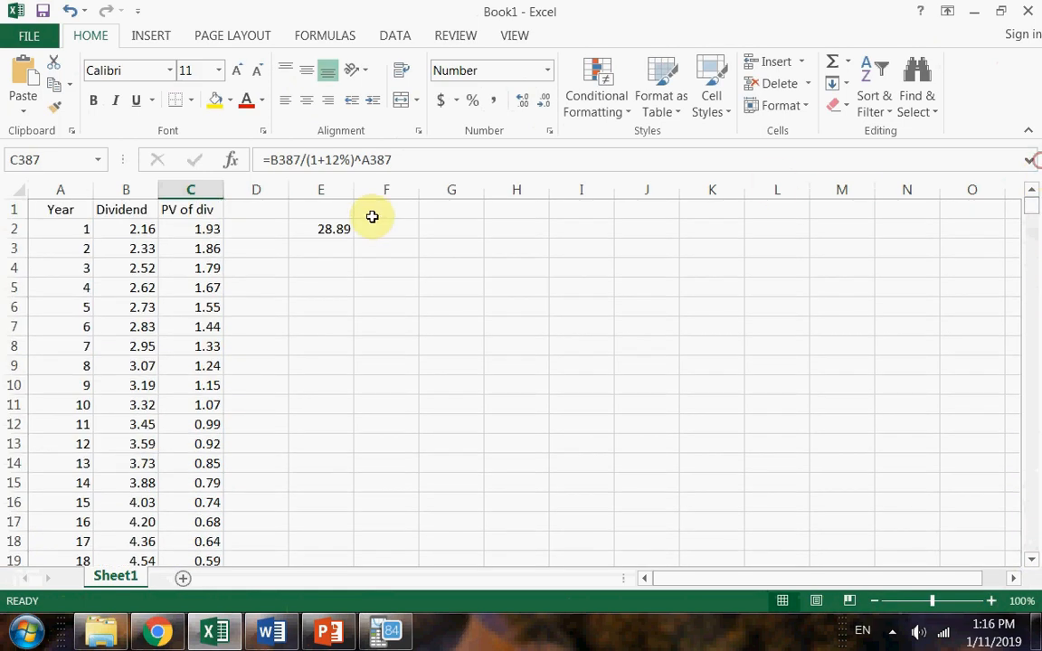
{"action": "left_click", "coordinate": [331, 230]}
{"action": "double_click", "coordinate": [330, 230]}
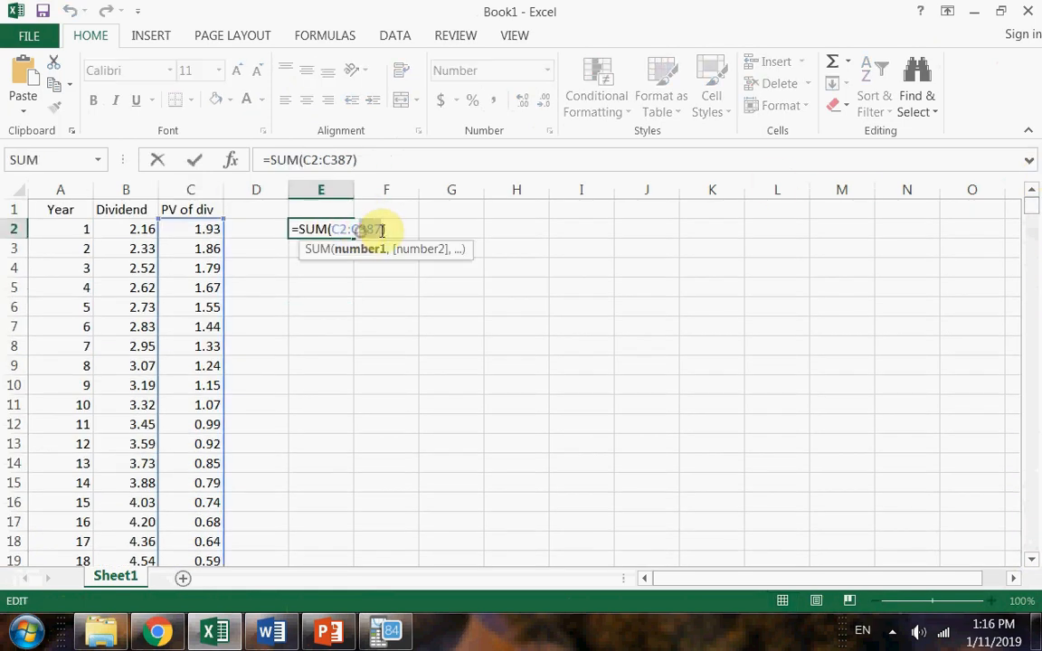
{"action": "left_click_drag", "start_coordinate": [360, 230], "coordinate": [381, 230]}
{"action": "key", "text": "Return"}
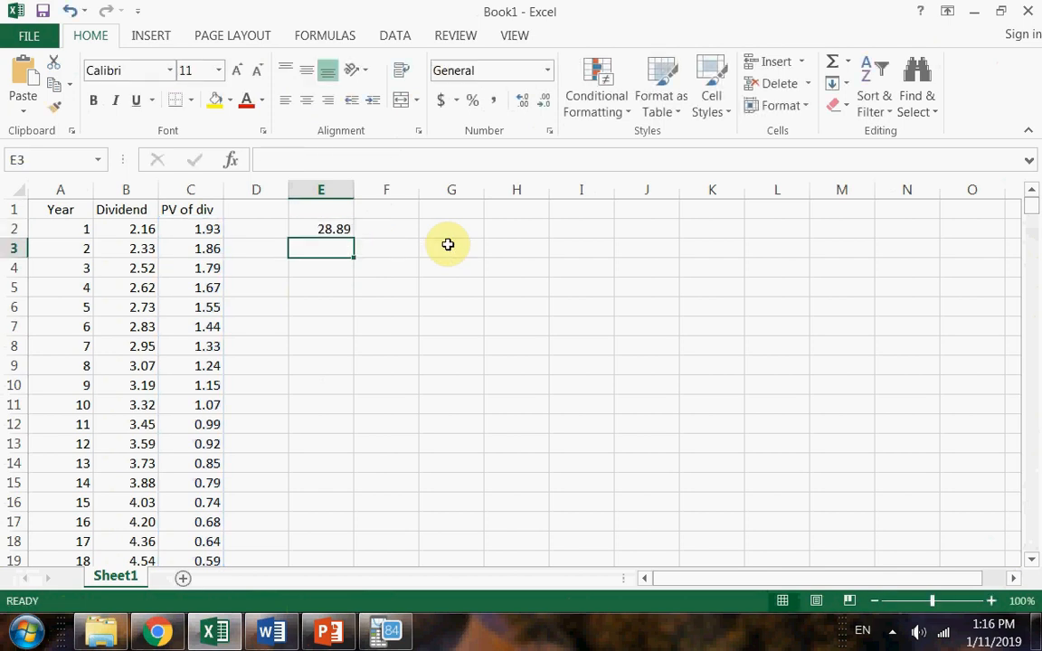
Widen the Dividend column to make room for the larger dividend amounts.
{"action": "left_click_drag", "start_coordinate": [157, 190], "coordinate": [190, 191]}
{"action": "scroll", "coordinate": [172, 272], "scroll_direction": "down", "scroll_amount": 6}
{"action": "scroll", "coordinate": [172, 290], "scroll_direction": "down", "scroll_amount": 20}
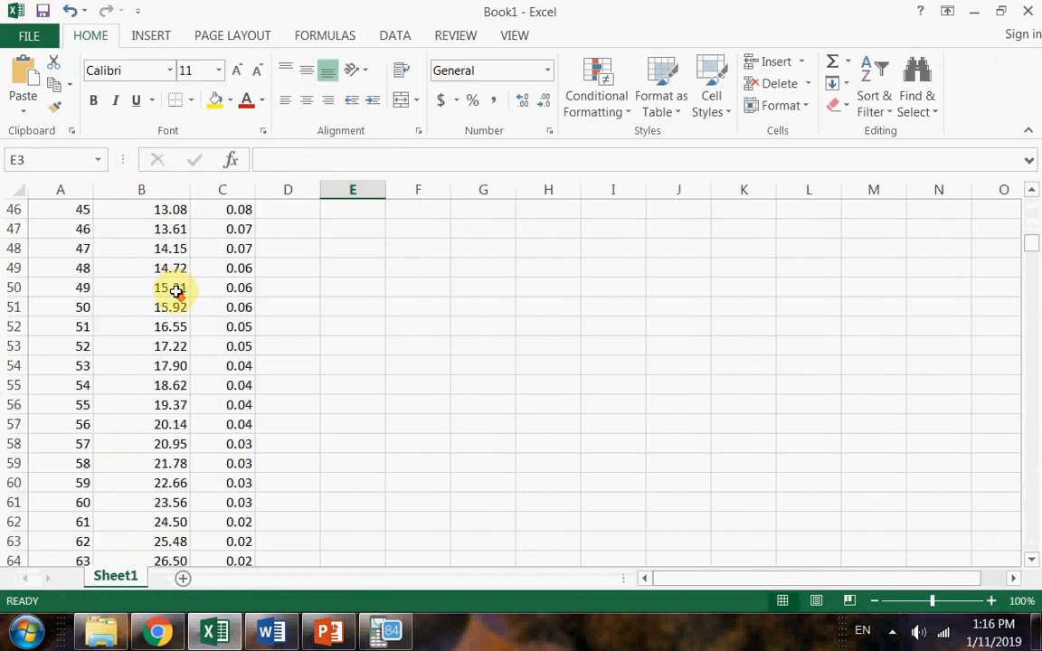
{"action": "left_click_drag", "start_coordinate": [1028, 279], "coordinate": [1031, 192]}
Examine how the present values in the PV of div column develop over the years and review the total in E2.
{"action": "left_click", "coordinate": [233, 231]}
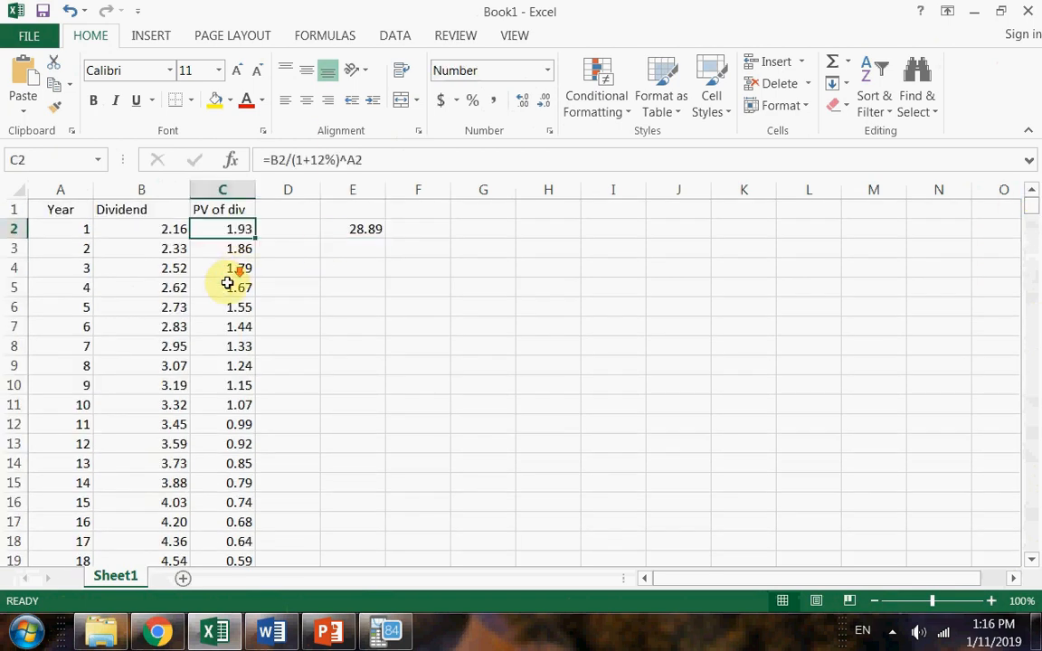
{"action": "scroll", "coordinate": [224, 285], "scroll_direction": "down", "scroll_amount": 14}
{"action": "scroll", "coordinate": [223, 295], "scroll_direction": "down", "scroll_amount": 20}
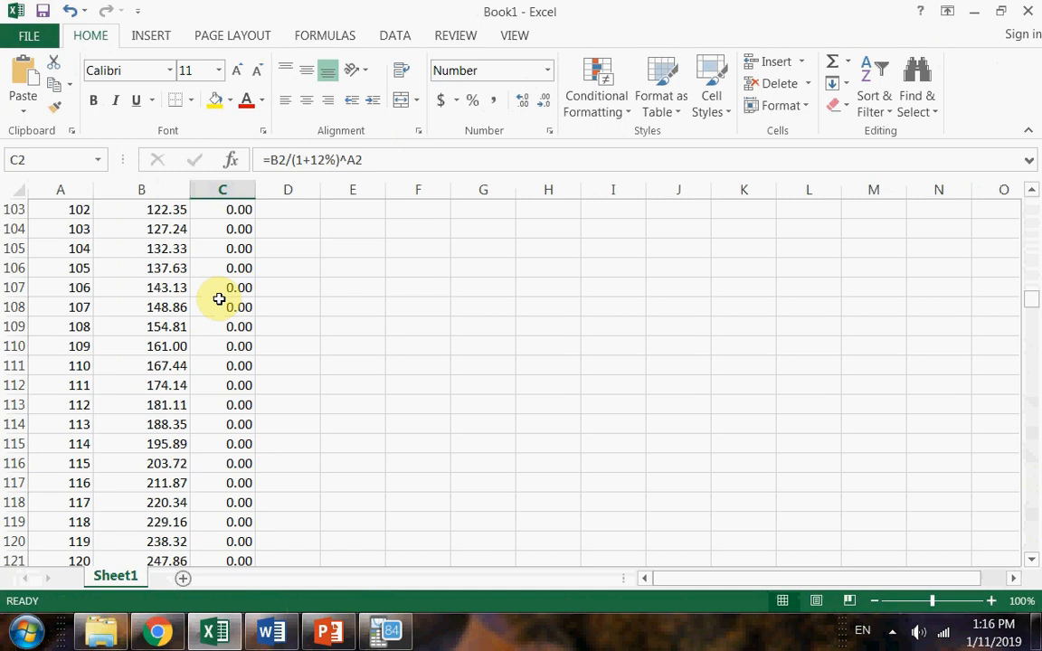
{"action": "left_click_drag", "start_coordinate": [240, 305], "coordinate": [237, 539]}
{"action": "left_click_drag", "start_coordinate": [1030, 298], "coordinate": [1030, 175]}
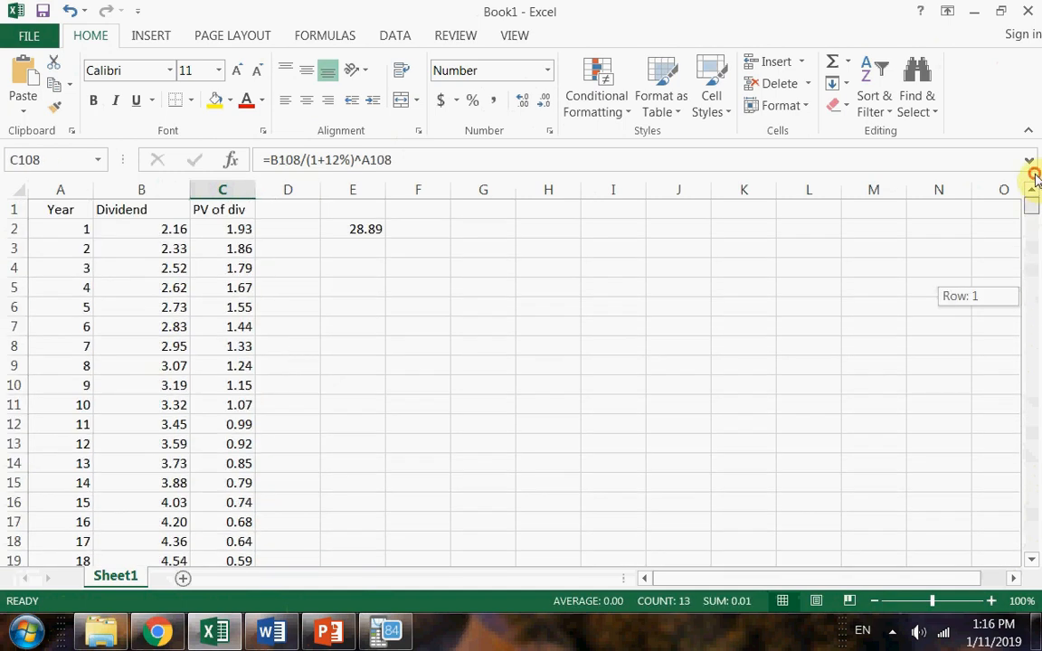
{"action": "left_click", "coordinate": [357, 227]}
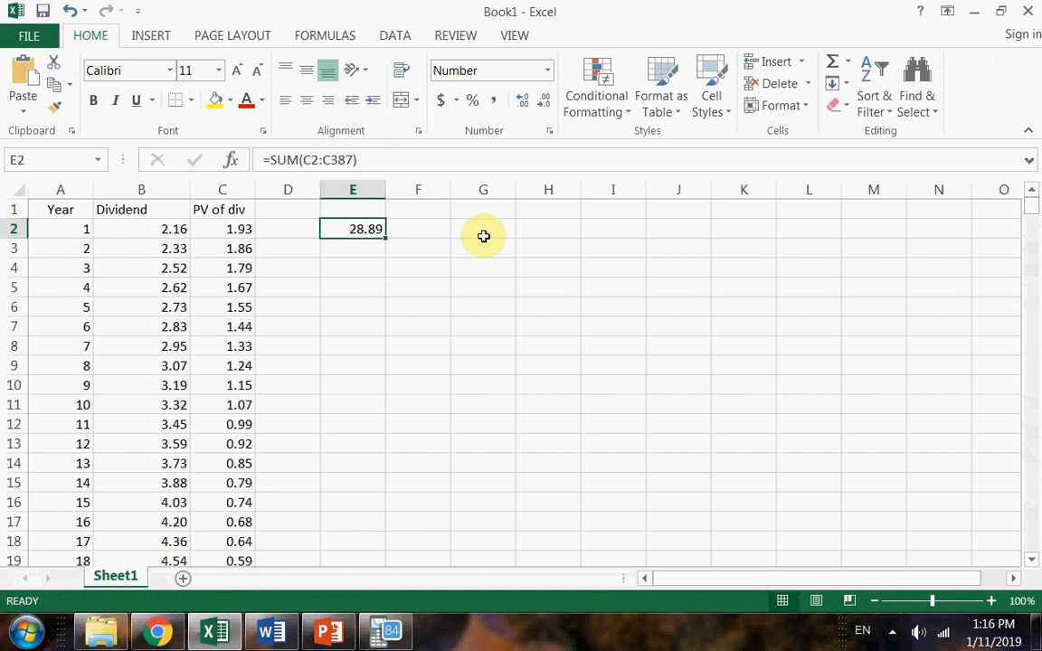
{"action": "left_click_drag", "start_coordinate": [374, 286], "coordinate": [373, 268]}
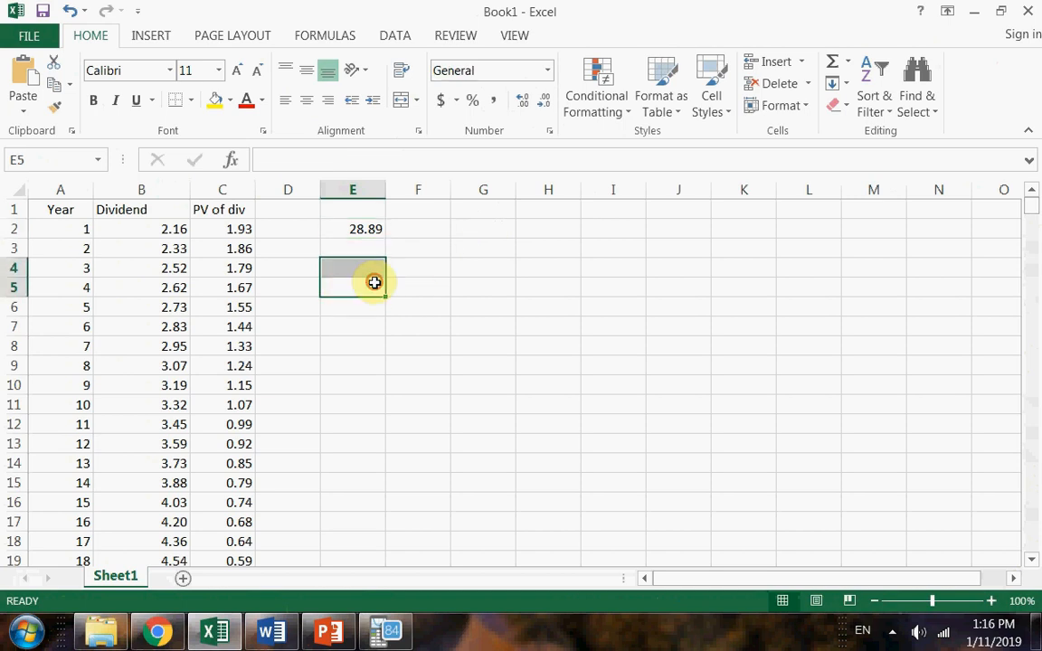
{"action": "left_click", "coordinate": [374, 282]}
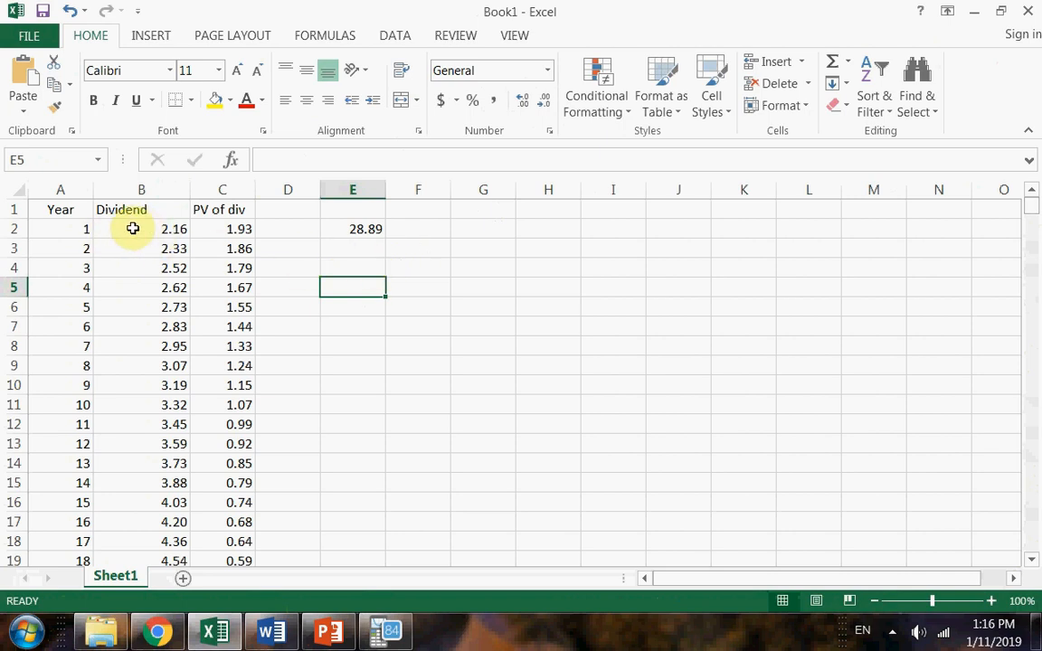
Highlight the years and dividends for years 1 to 4 (A2:B5) with yellow fill.
{"action": "left_click_drag", "start_coordinate": [81, 228], "coordinate": [144, 288]}
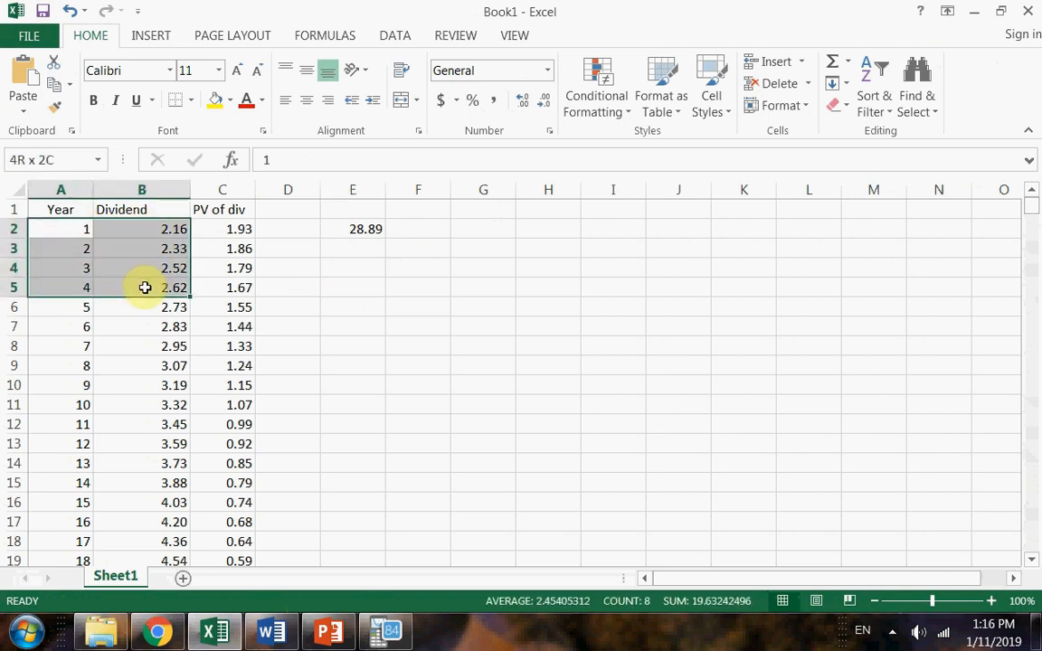
{"action": "left_click", "coordinate": [214, 99]}
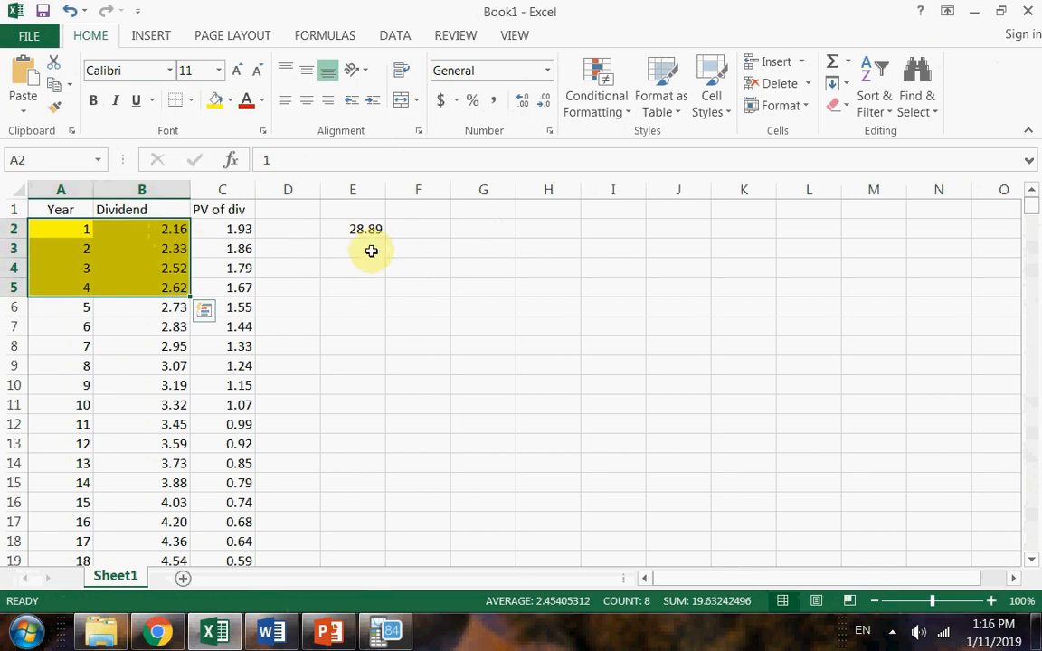
{"action": "left_click", "coordinate": [143, 267]}
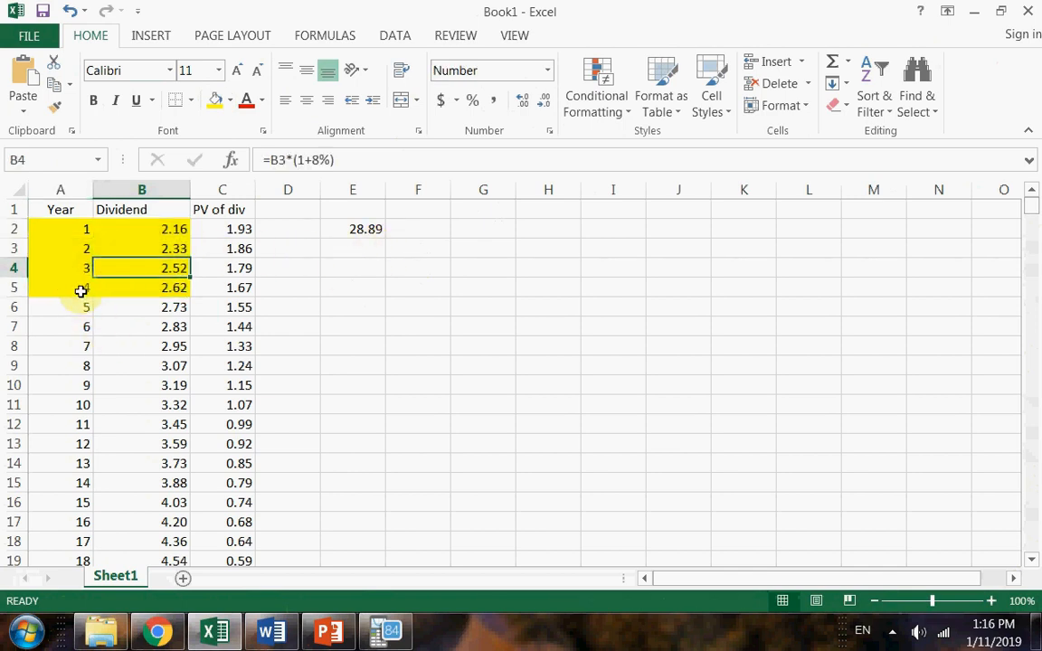
Add a bottom border beneath the year 3 row in A4:B4 to separate it from year 4.
{"action": "left_click_drag", "start_coordinate": [65, 228], "coordinate": [126, 265]}
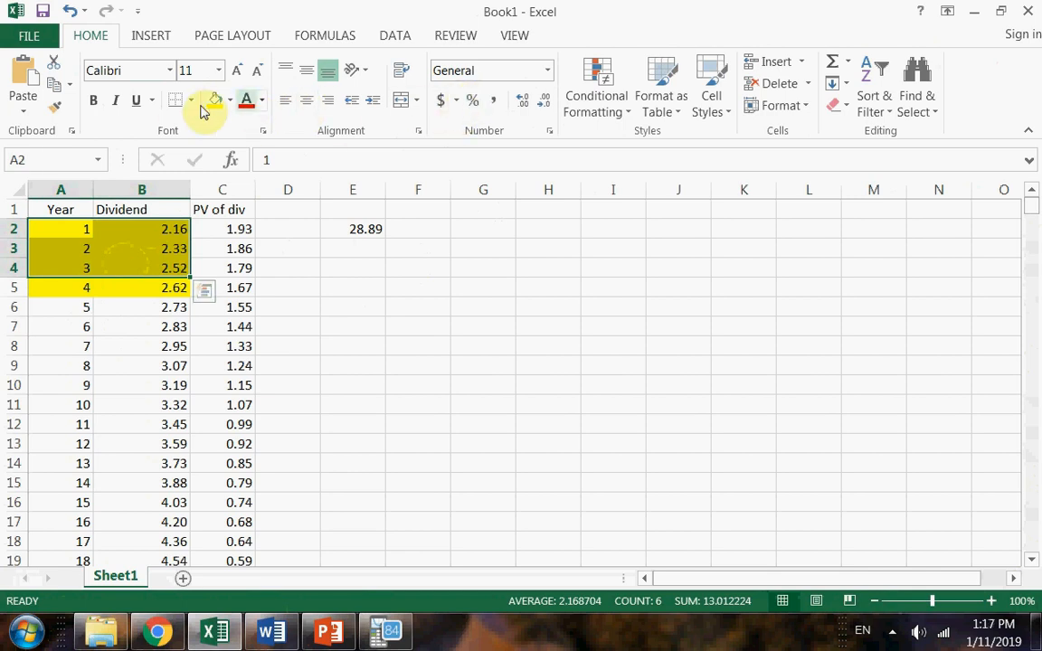
{"action": "mouse_move", "coordinate": [156, 258]}
{"action": "left_mouse_down"}
{"action": "mouse_move", "coordinate": [149, 223]}
{"action": "mouse_move", "coordinate": [155, 267]}
{"action": "left_mouse_up"}
{"action": "left_click", "coordinate": [159, 287]}
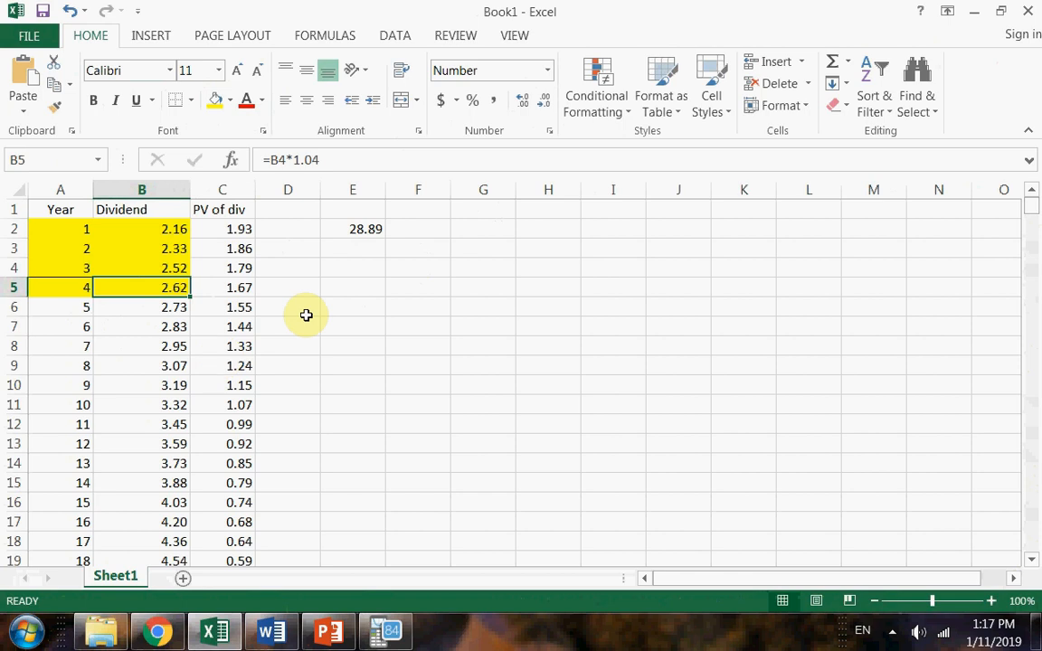
Enter the label P3 in cell E5.
{"action": "left_click", "coordinate": [351, 264]}
{"action": "left_click", "coordinate": [73, 229]}
{"action": "left_click_drag", "start_coordinate": [112, 254], "coordinate": [157, 284]}
{"action": "left_click", "coordinate": [371, 281]}
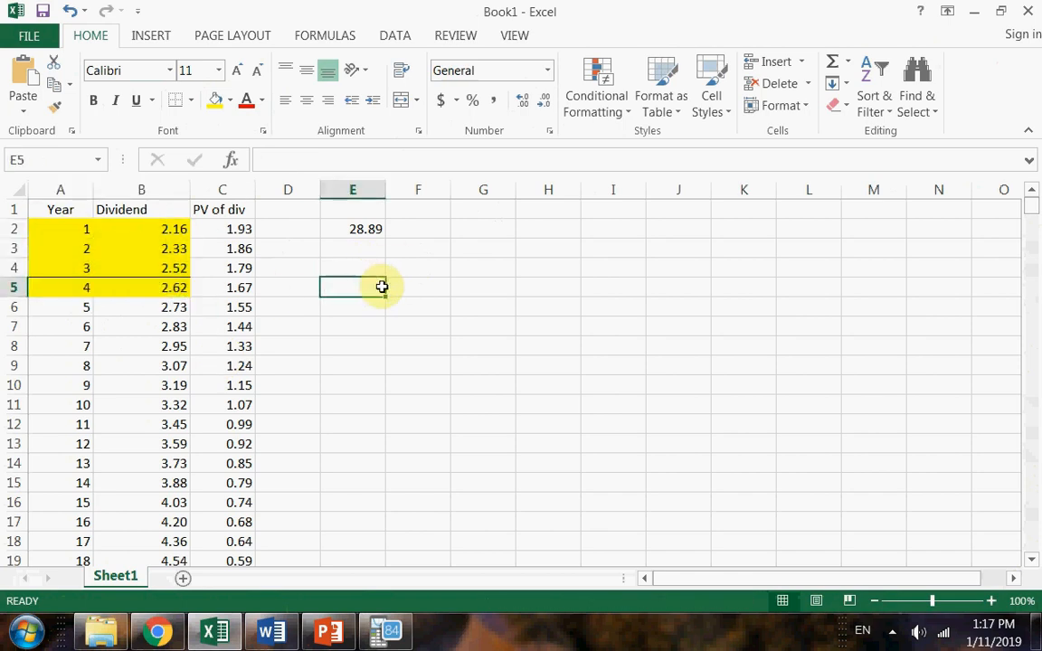
{"action": "type", "text": "P"}
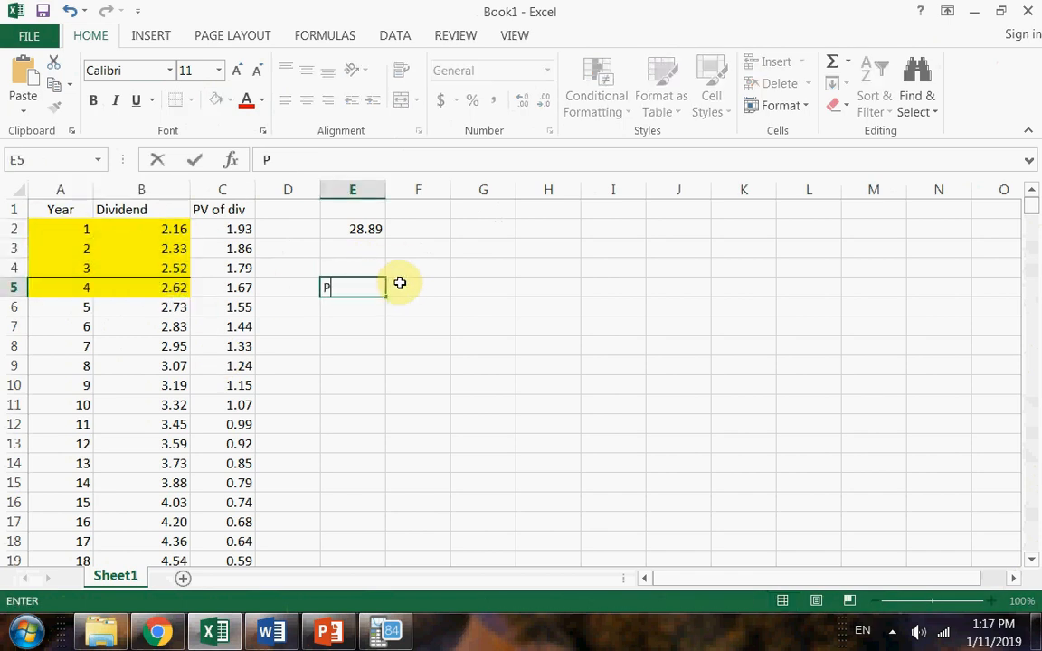
{"action": "type", "text": "3"}
{"action": "left_click", "coordinate": [399, 284]}
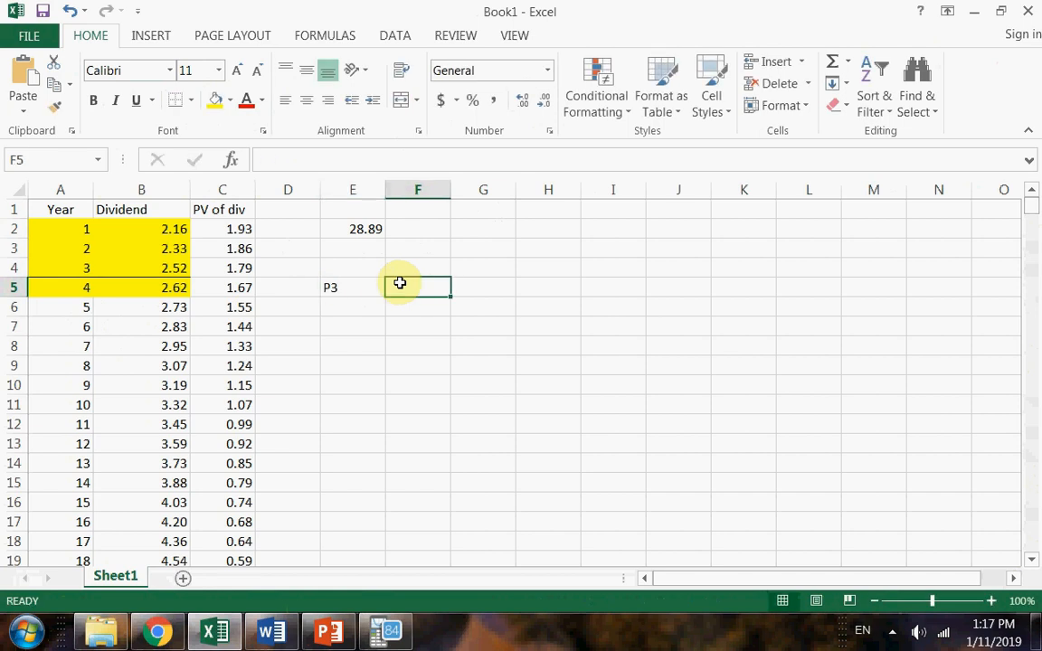
Calculate the year 3 price in F5 with =B5/(12%-4%).
{"action": "type", "text": "="}
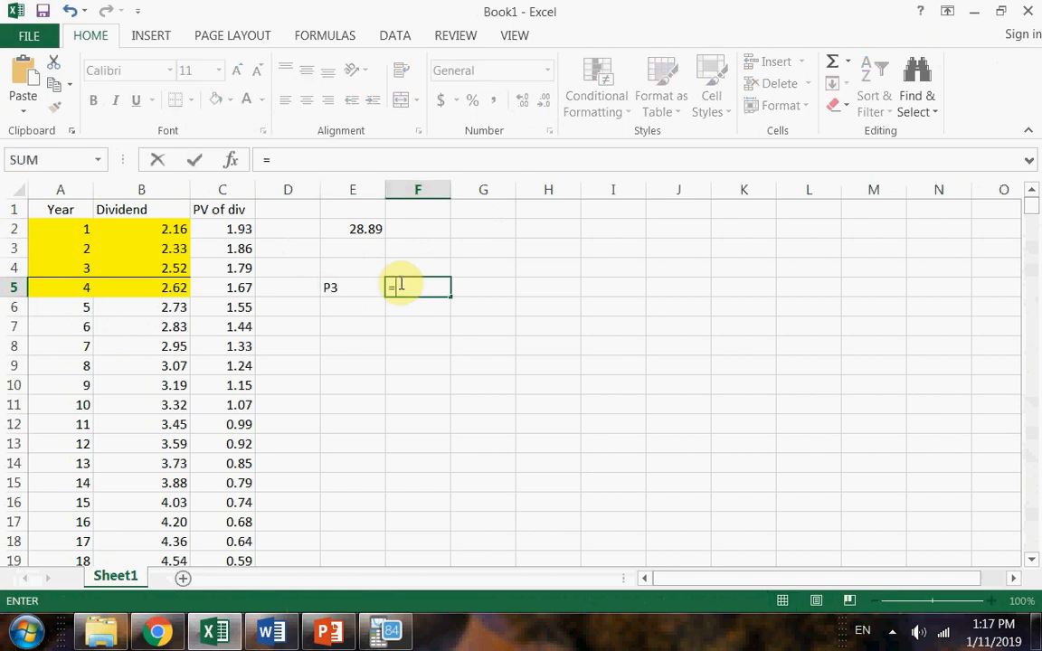
{"action": "left_click", "coordinate": [149, 286]}
{"action": "type", "text": "/(12%-4%"}
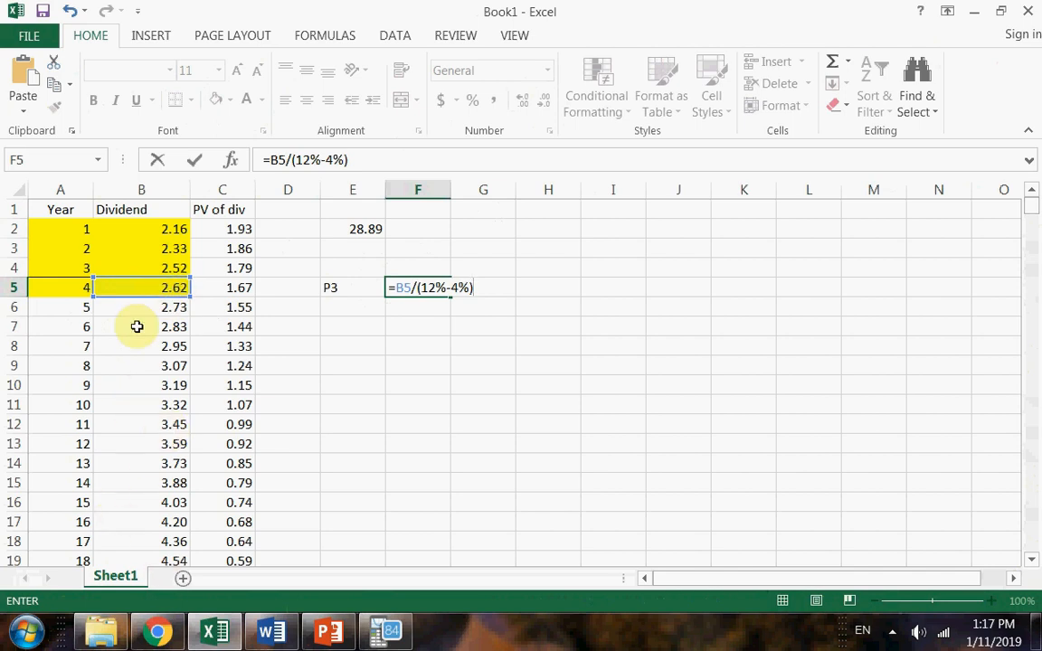
{"action": "key", "text": "Return"}
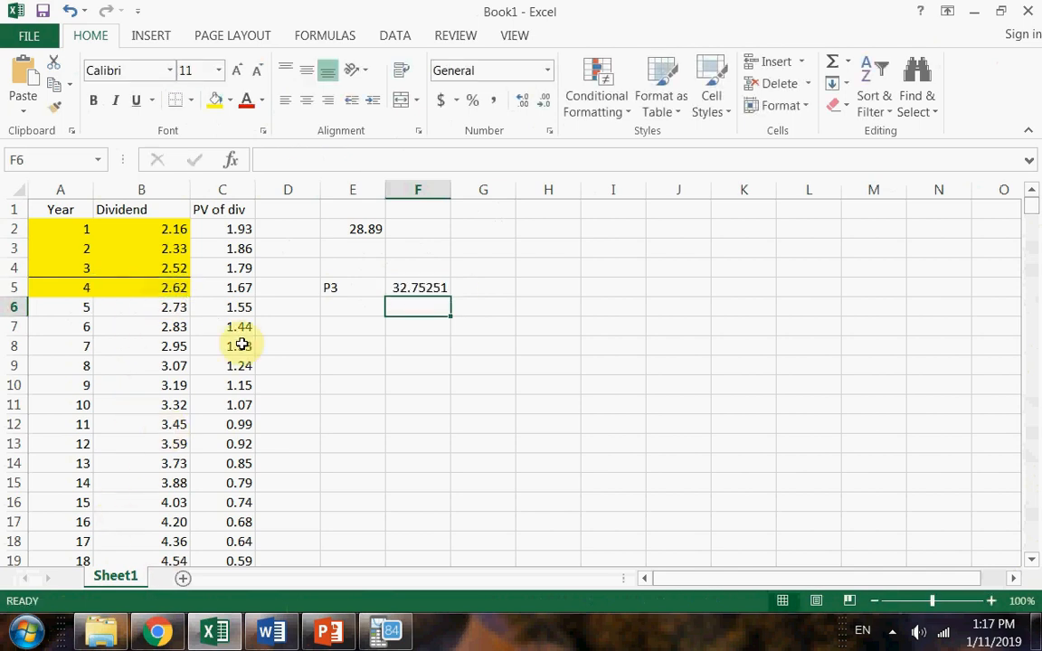
Format the year 3 price in F5 to two decimal places.
{"action": "left_click", "coordinate": [418, 288]}
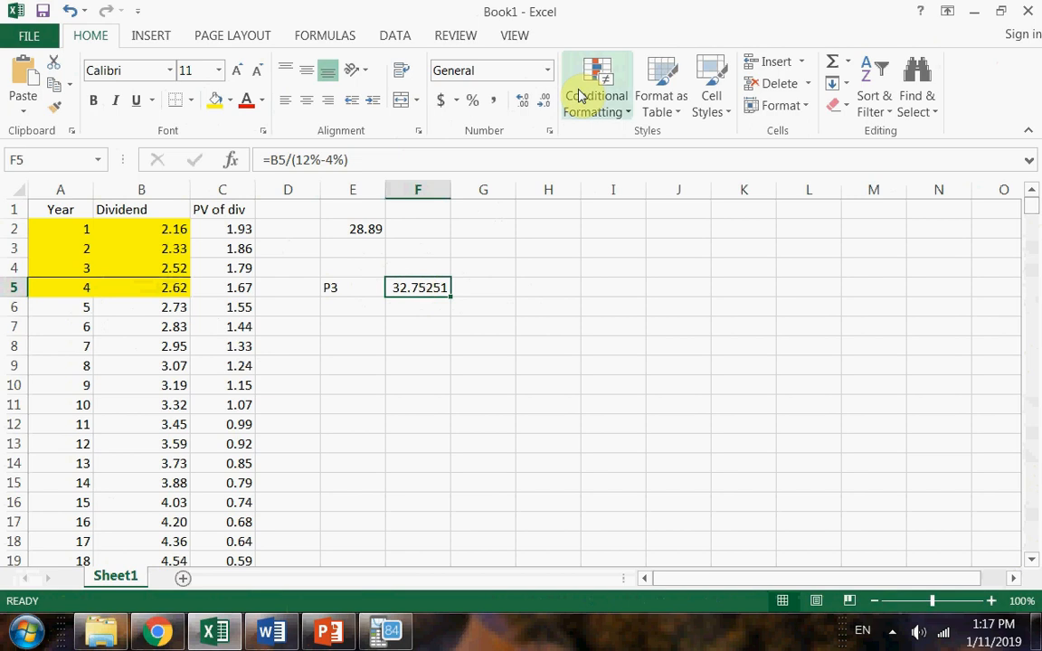
{"action": "left_click", "coordinate": [543, 102]}
{"action": "left_click", "coordinate": [544, 102]}
{"action": "left_click", "coordinate": [544, 102]}
{"action": "left_click", "coordinate": [543, 103]}
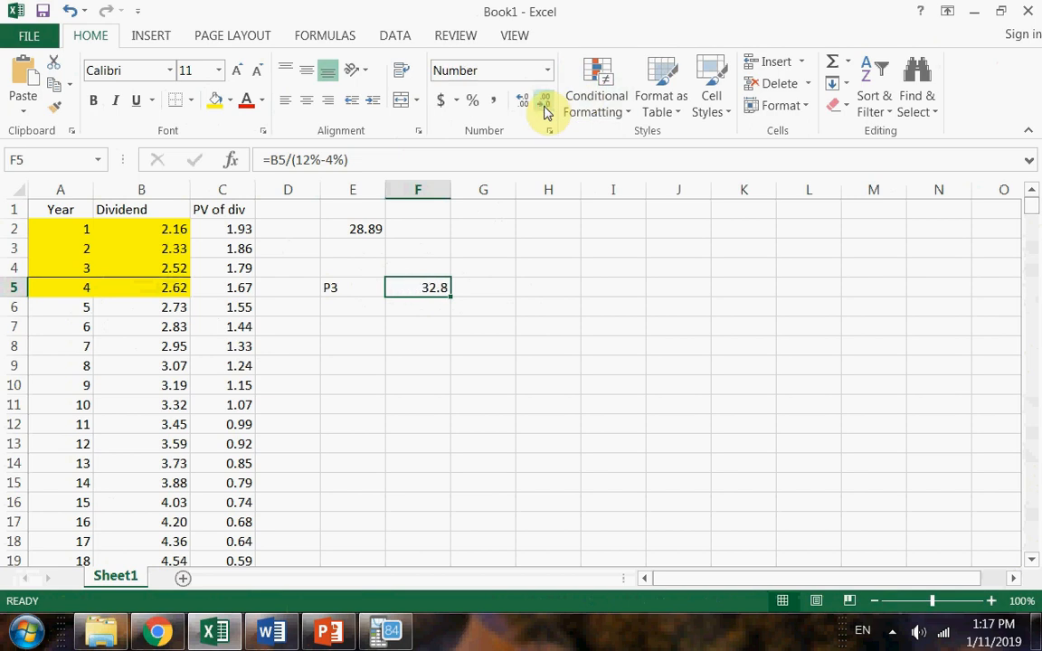
{"action": "left_click", "coordinate": [523, 102]}
{"action": "left_click", "coordinate": [357, 324]}
{"action": "left_click_drag", "start_coordinate": [468, 290], "coordinate": [493, 283]}
{"action": "left_click", "coordinate": [365, 310]}
{"action": "left_click", "coordinate": [371, 334]}
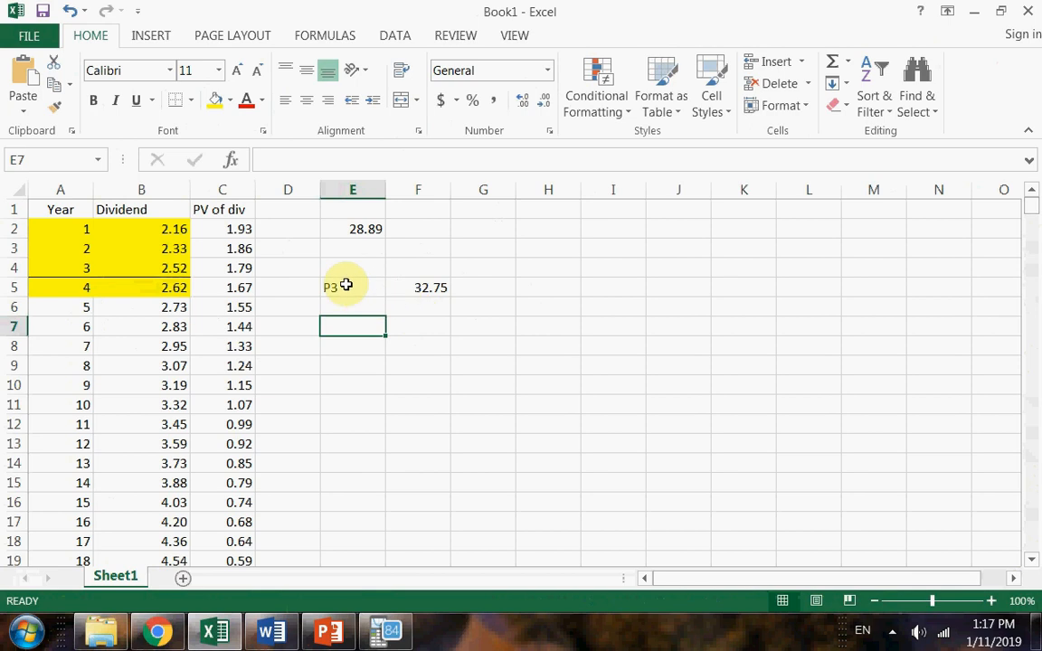
Move the P3 label and its value from E5:F5 up to E4:F4.
{"action": "left_click_drag", "start_coordinate": [341, 285], "coordinate": [396, 277]}
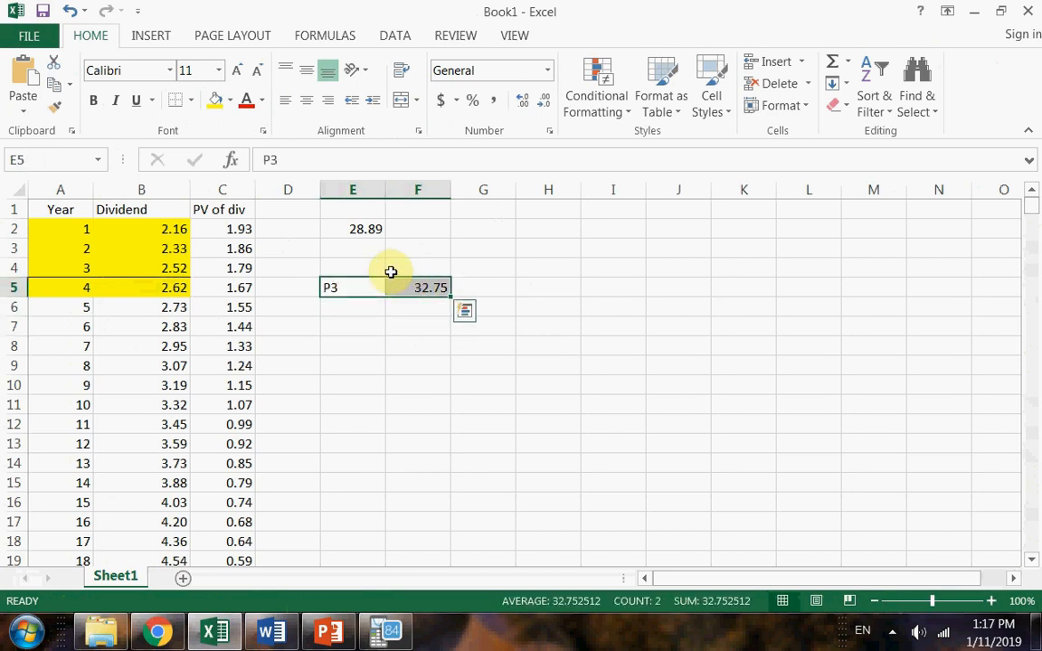
{"action": "key", "text": "ctrl+x"}
{"action": "left_click", "coordinate": [372, 263]}
{"action": "key", "text": "ctrl+v"}
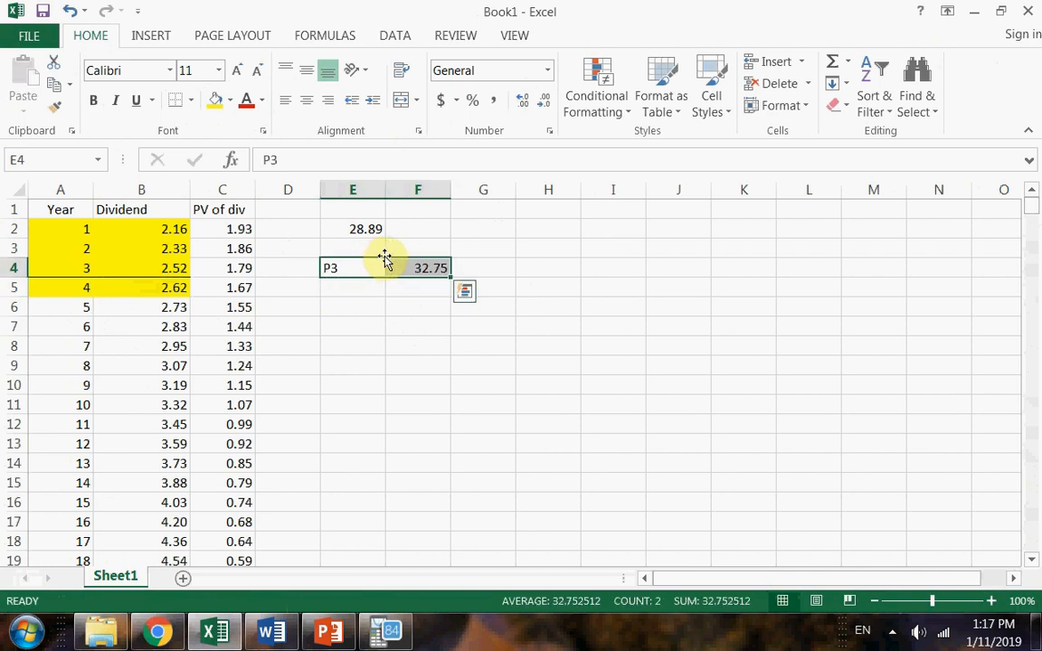
{"action": "left_click", "coordinate": [328, 268]}
Enter the label NPV in cell E6.
{"action": "left_click", "coordinate": [376, 307]}
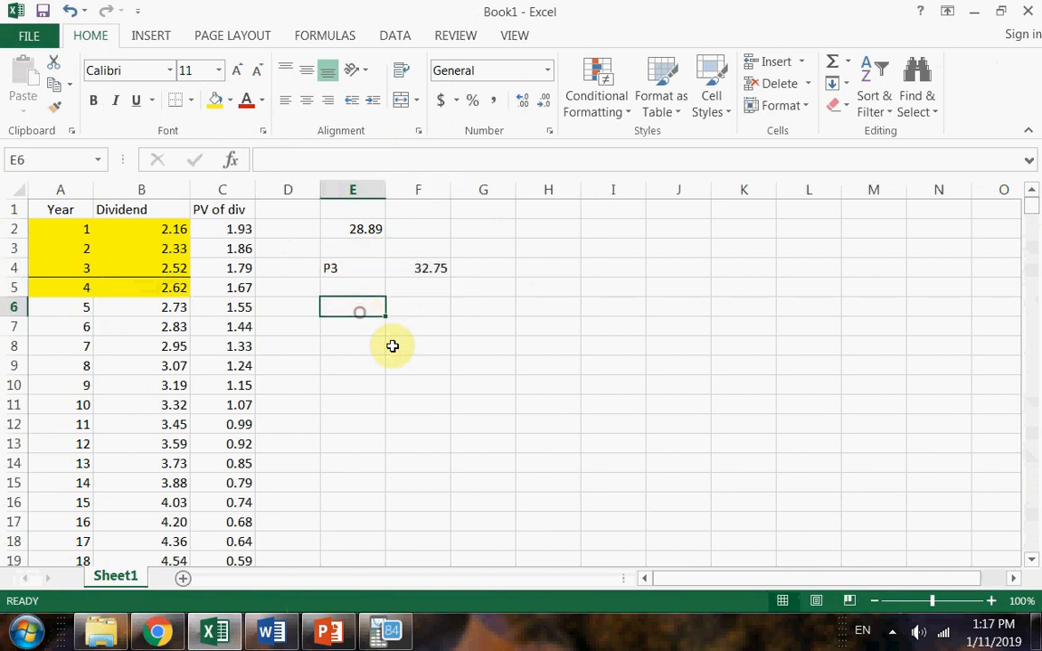
{"action": "left_click", "coordinate": [344, 309]}
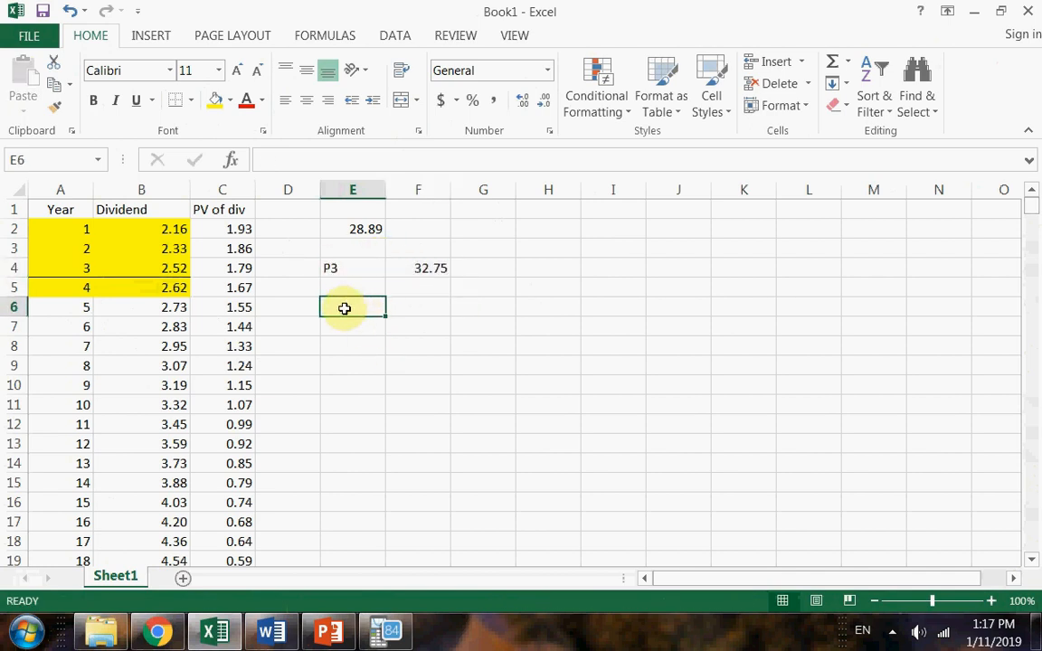
{"action": "type", "text": "NPV"}
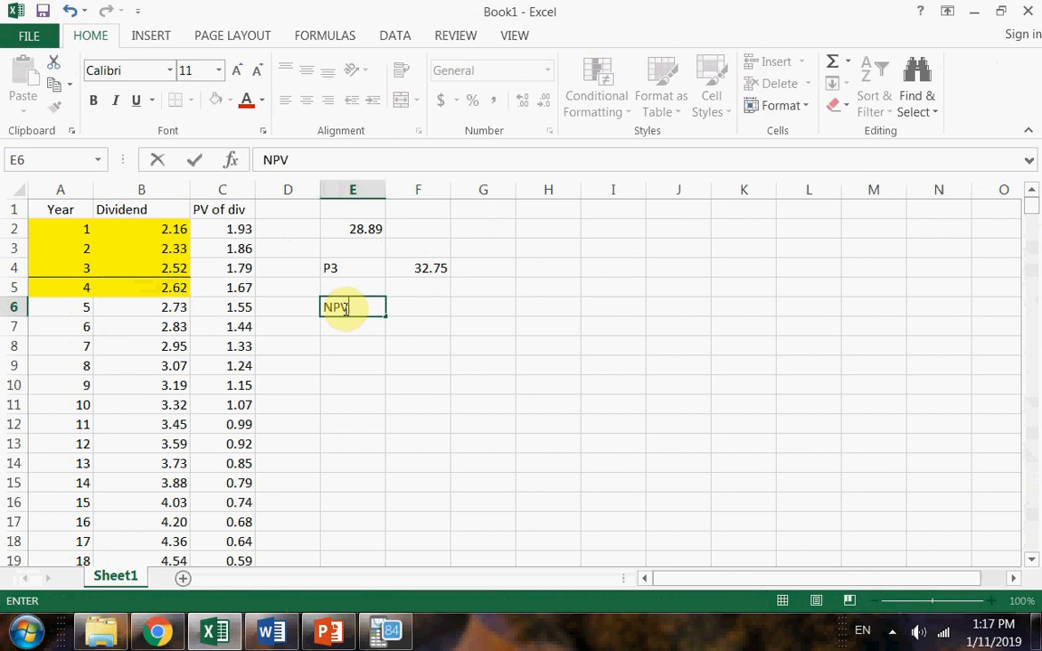
{"action": "key", "text": "Tab"}
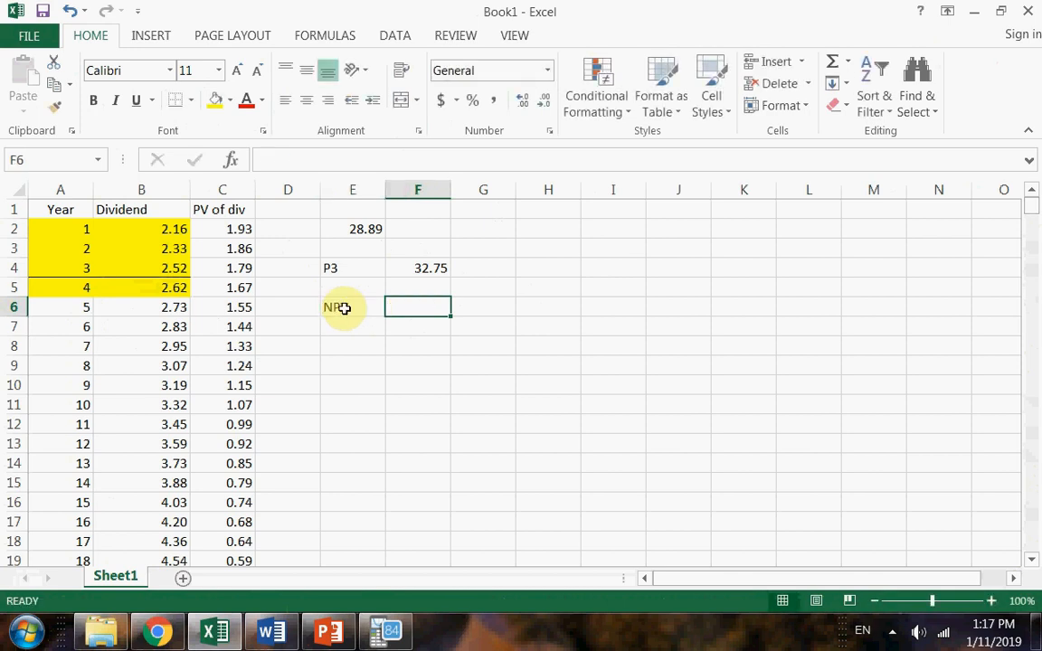
Calculate the stock value in F6 with =NPV(12%,B2,B3,B4+F4).
{"action": "type", "text": "=np"}
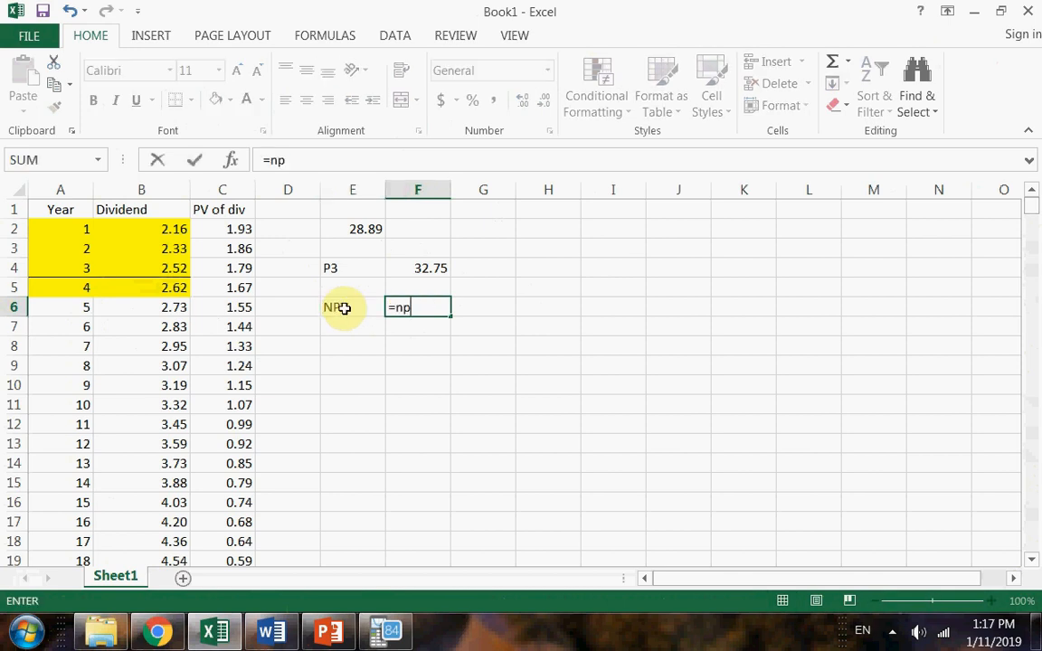
{"action": "type", "text": "v("}
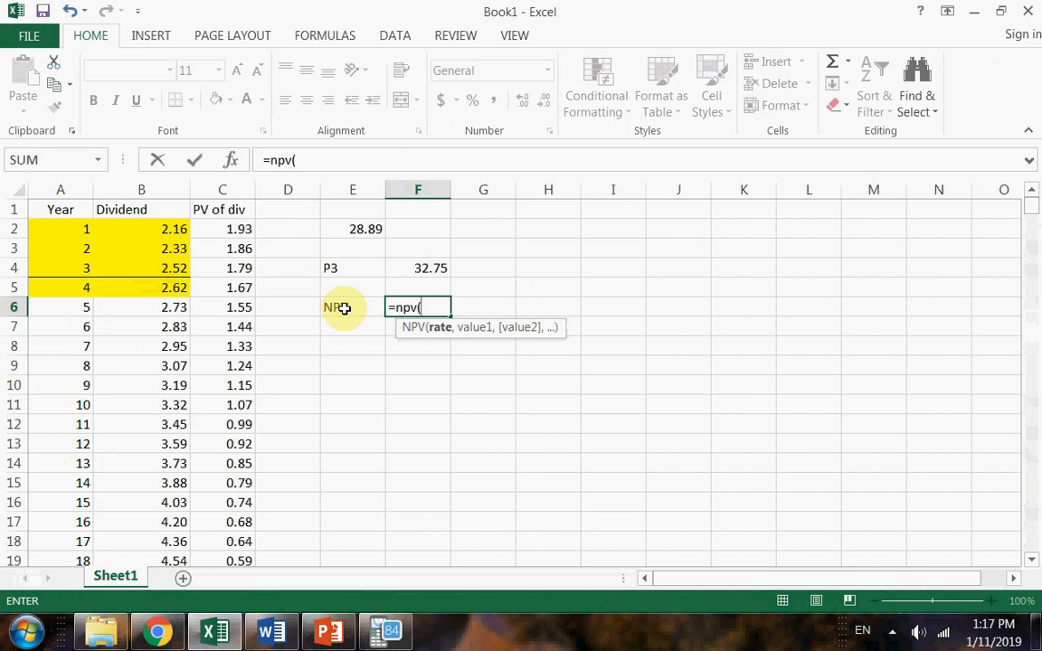
{"action": "type", "text": "12%,"}
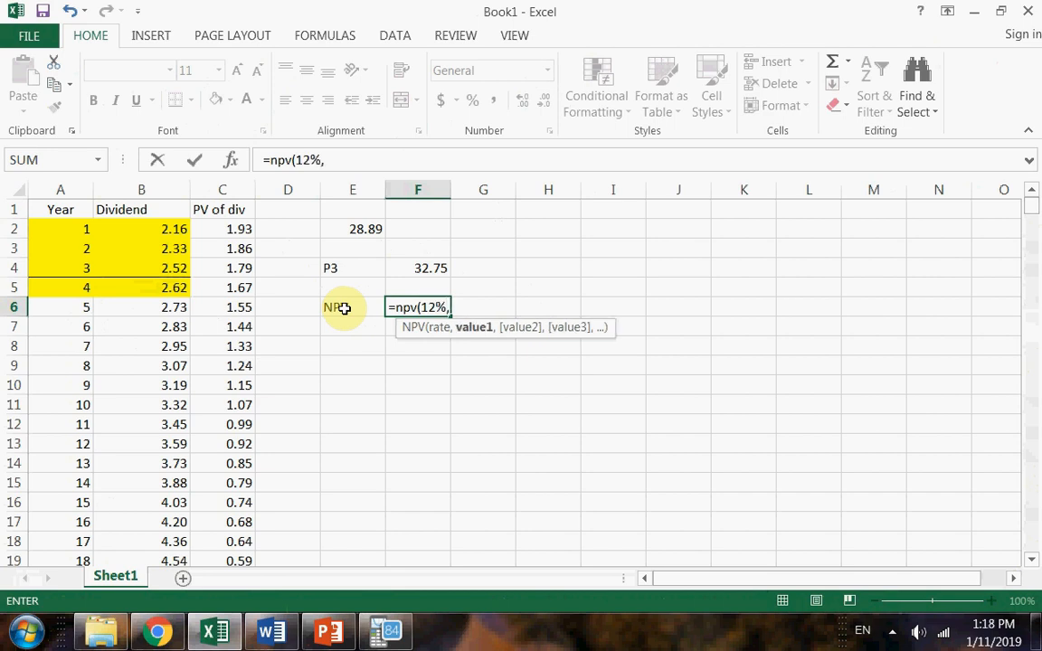
{"action": "left_click", "coordinate": [170, 230]}
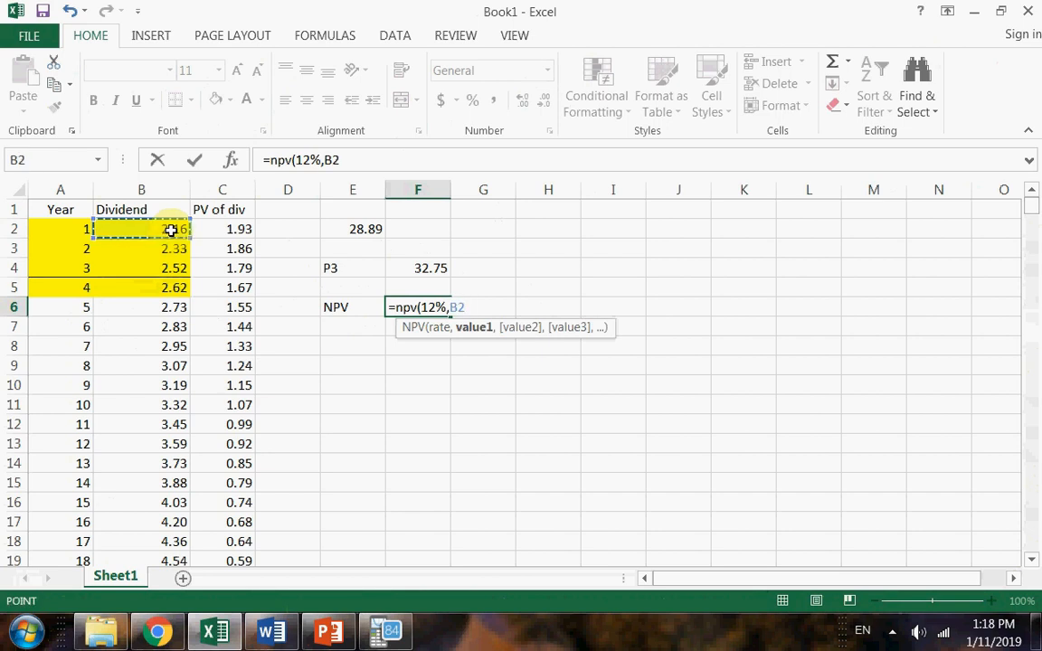
{"action": "type", "text": ","}
{"action": "left_click", "coordinate": [167, 249]}
{"action": "type", "text": ","}
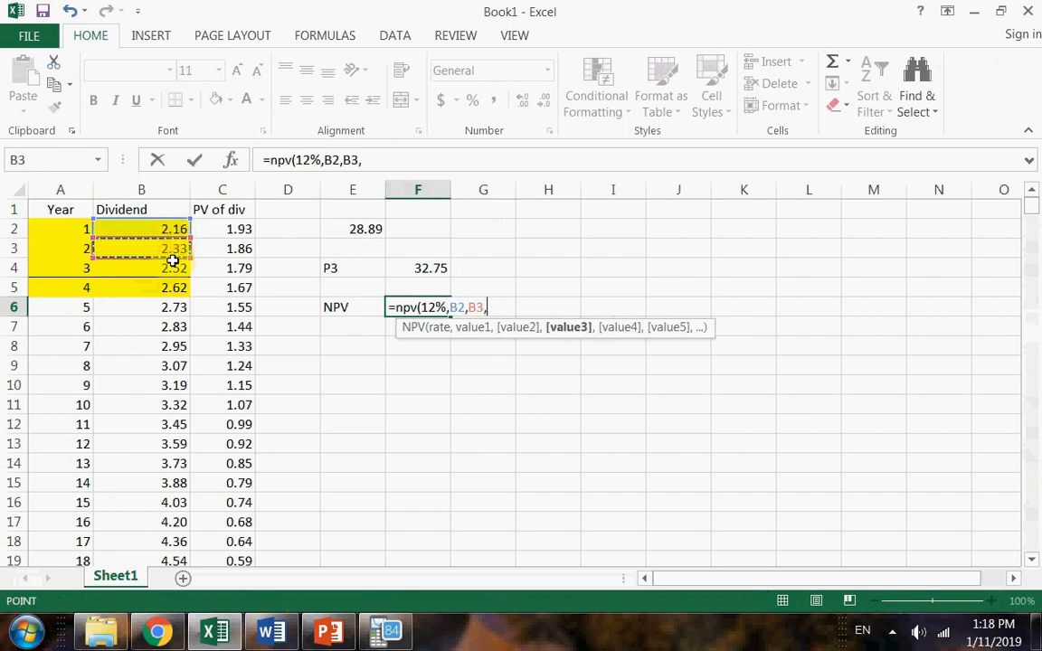
{"action": "left_click", "coordinate": [185, 266]}
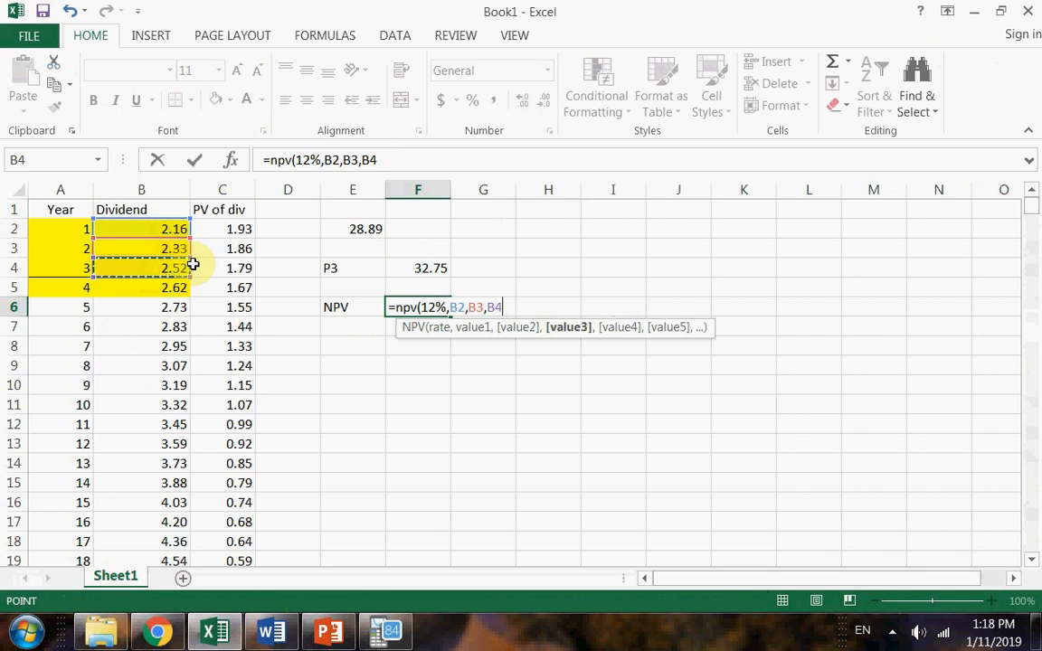
{"action": "type", "text": "+"}
{"action": "left_click", "coordinate": [419, 267]}
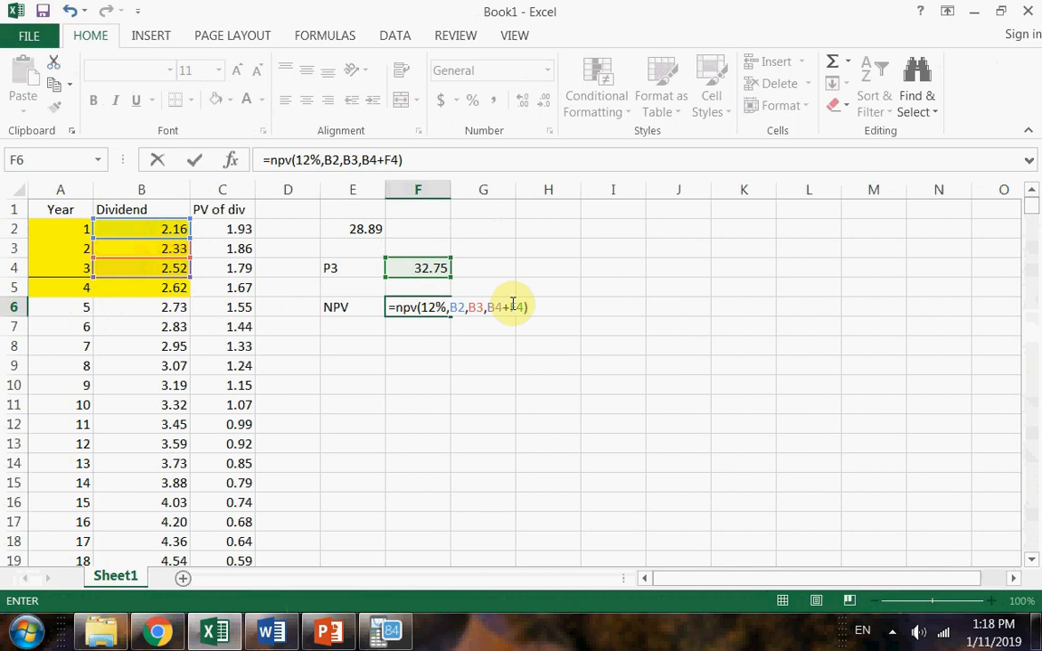
{"action": "key", "text": "Return"}
Compare the SUM formula in E2 with the NPV formula in F6, leaving both unchanged.
{"action": "left_click", "coordinate": [426, 308]}
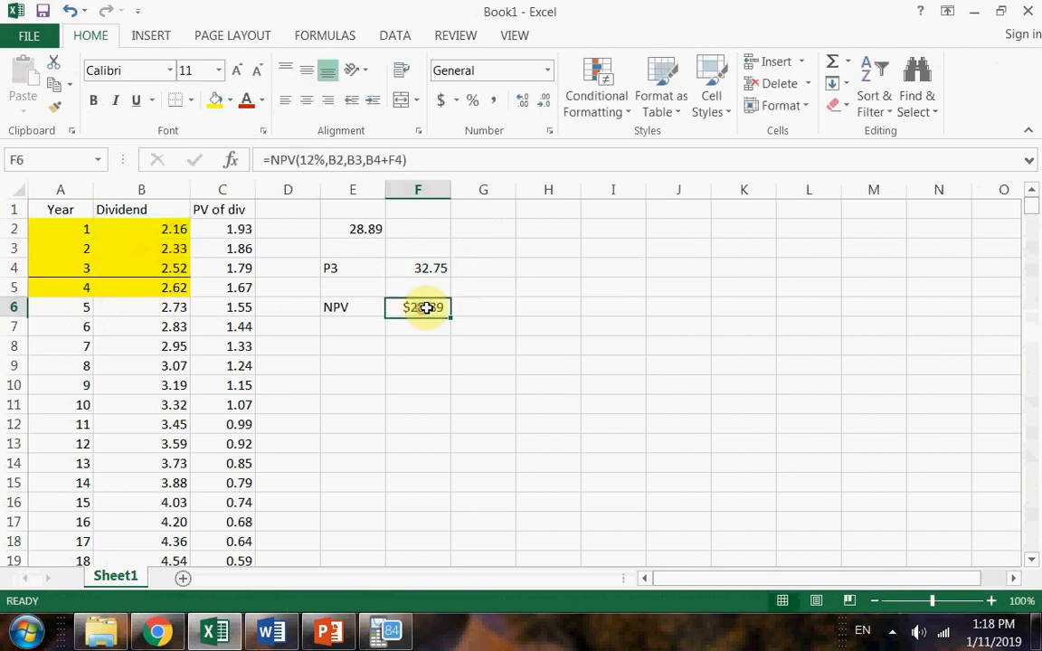
{"action": "left_click", "coordinate": [354, 229]}
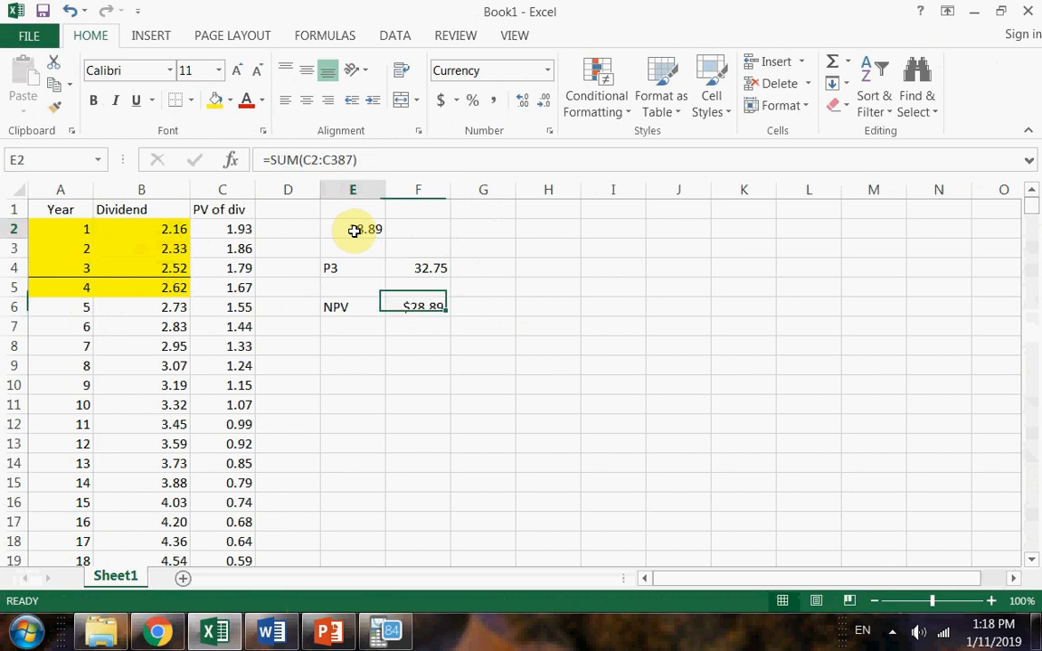
{"action": "double_click", "coordinate": [354, 230]}
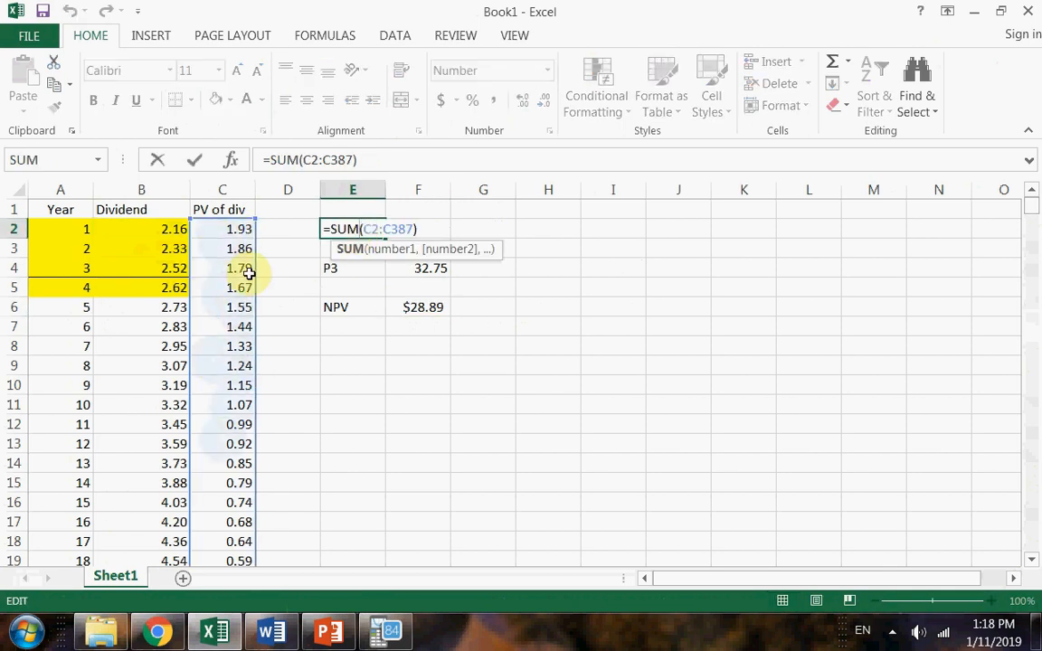
{"action": "key", "text": "Return"}
{"action": "left_click", "coordinate": [438, 306]}
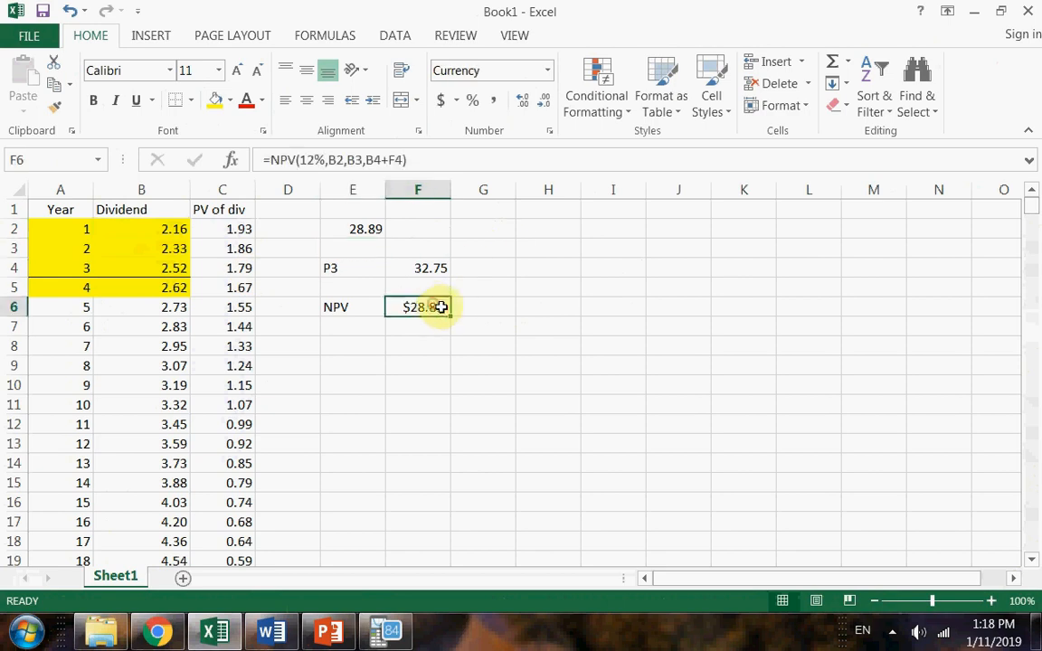
{"action": "double_click", "coordinate": [439, 306]}
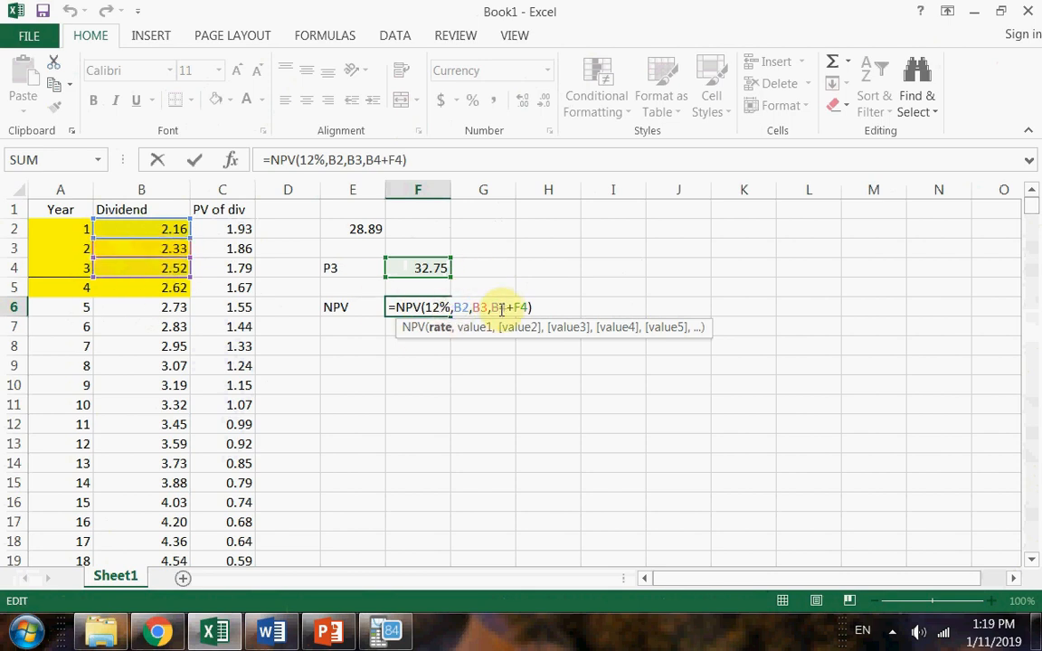
{"action": "key", "text": "Return"}
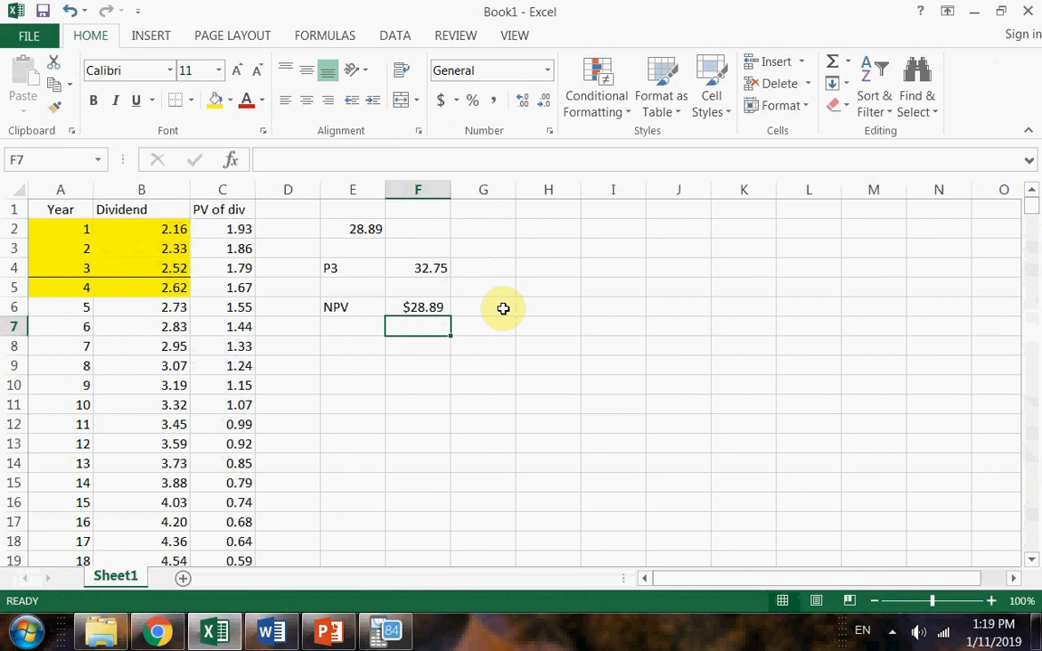